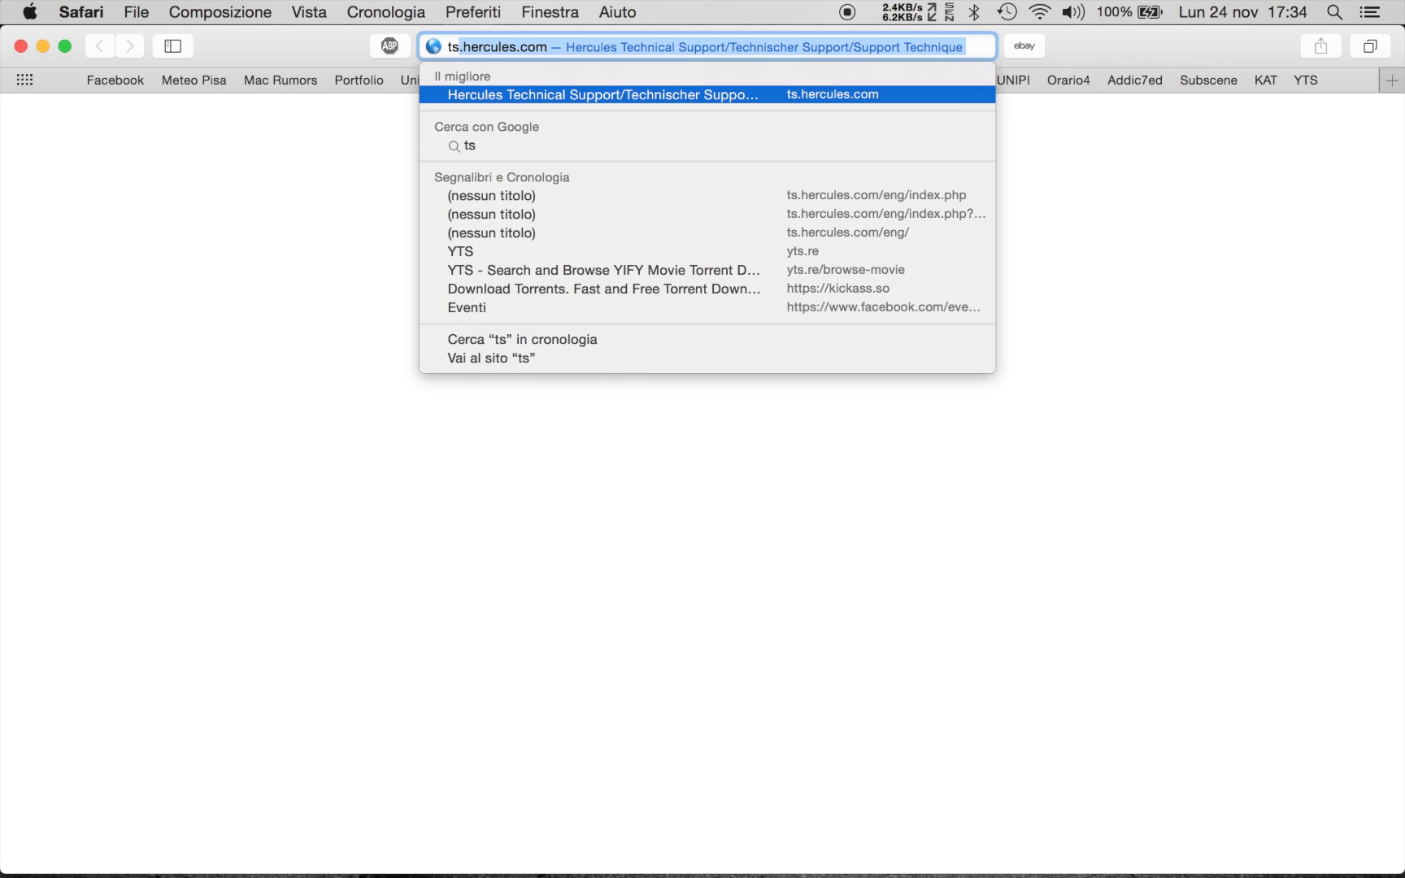
# Step: Load ts.hercules.com in Safari's address bar
pyautogui.press('Return')
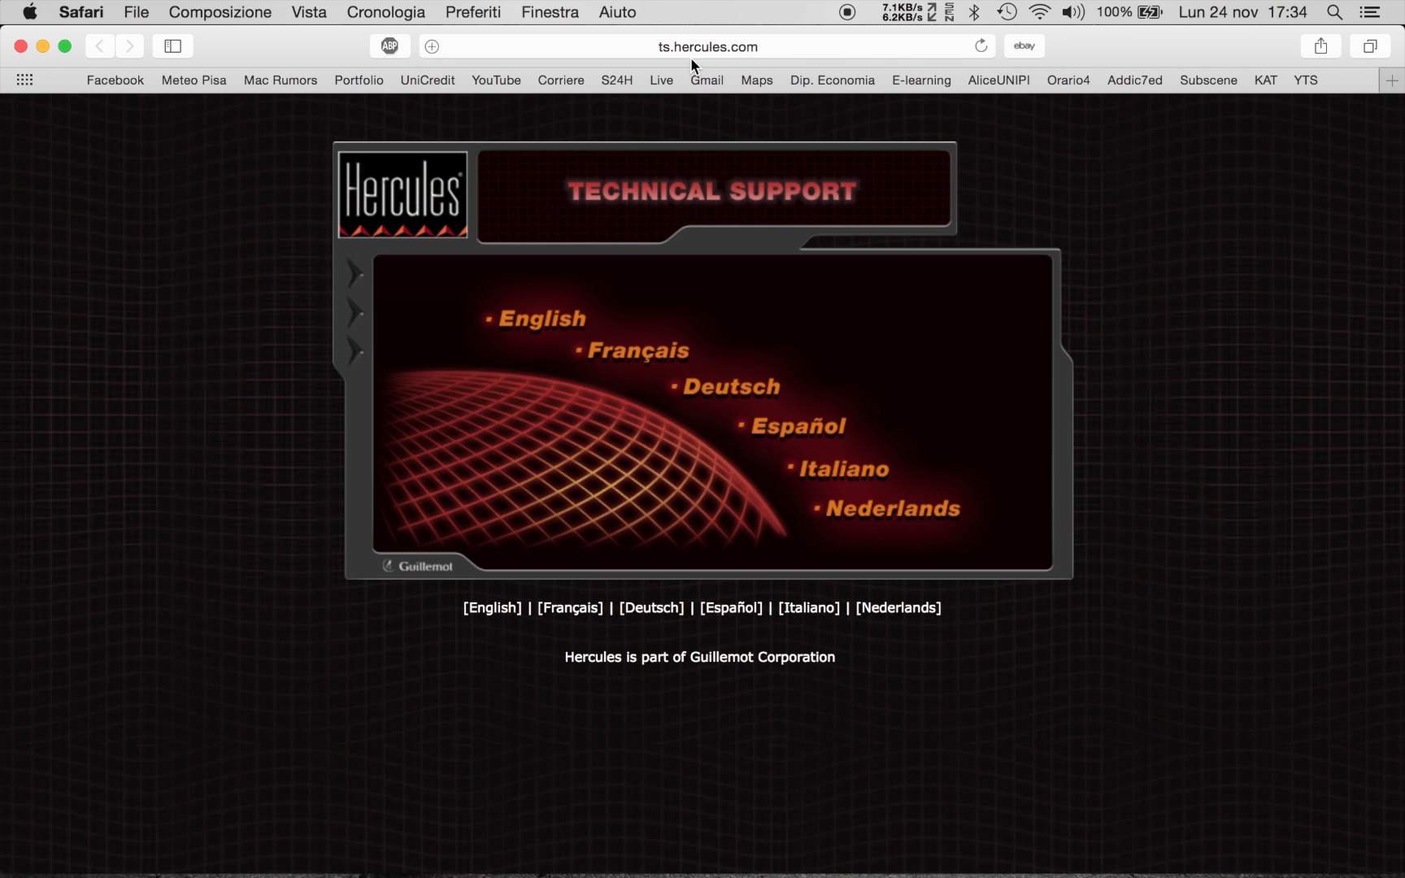
# Step: Choose the English site, go to Updates and Downloads, and select DJ/Music > Controller with audio
pyautogui.click(558, 319)
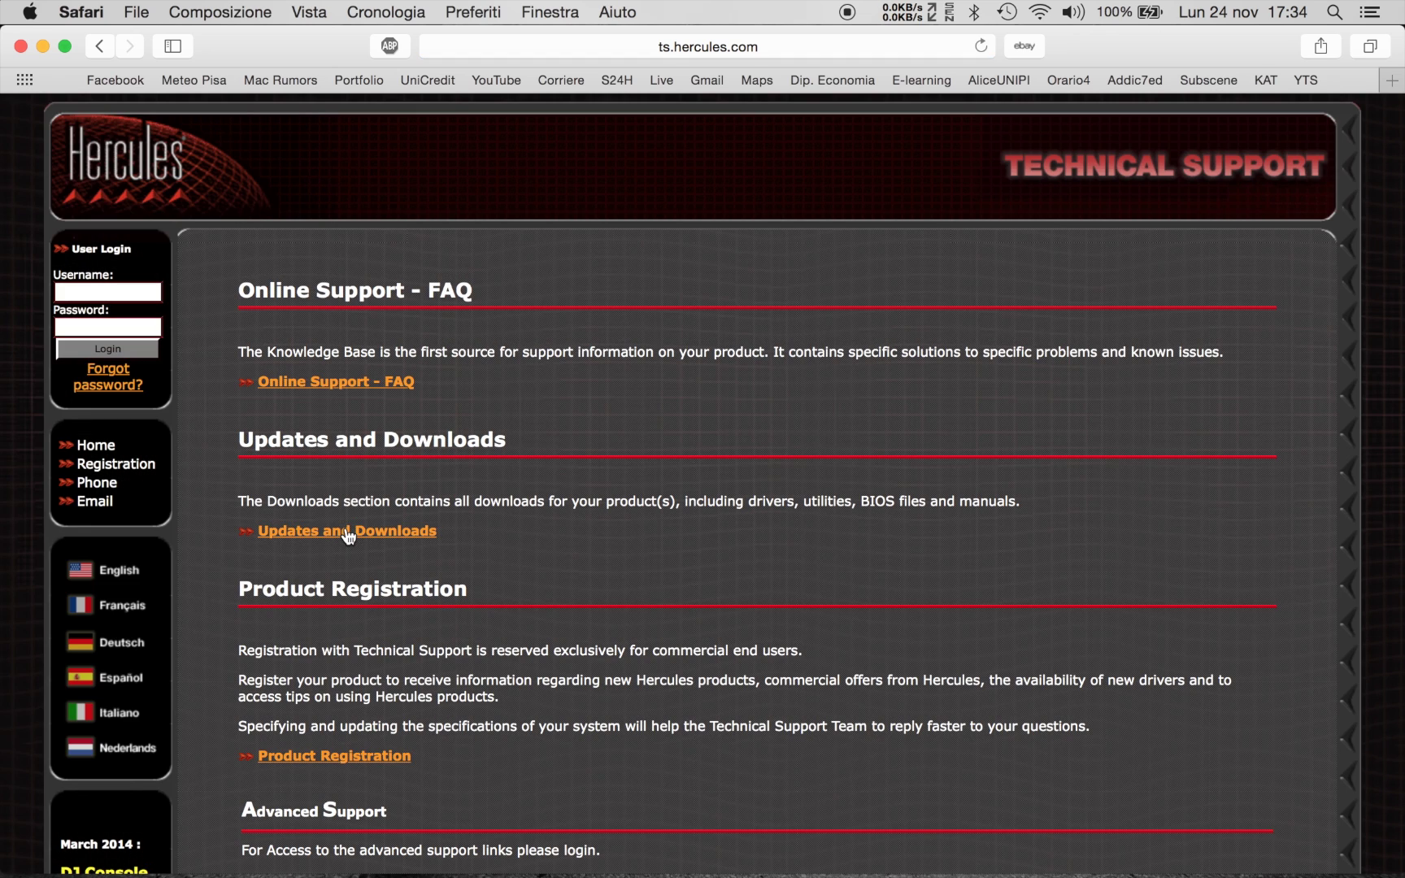
pyautogui.click(347, 533)
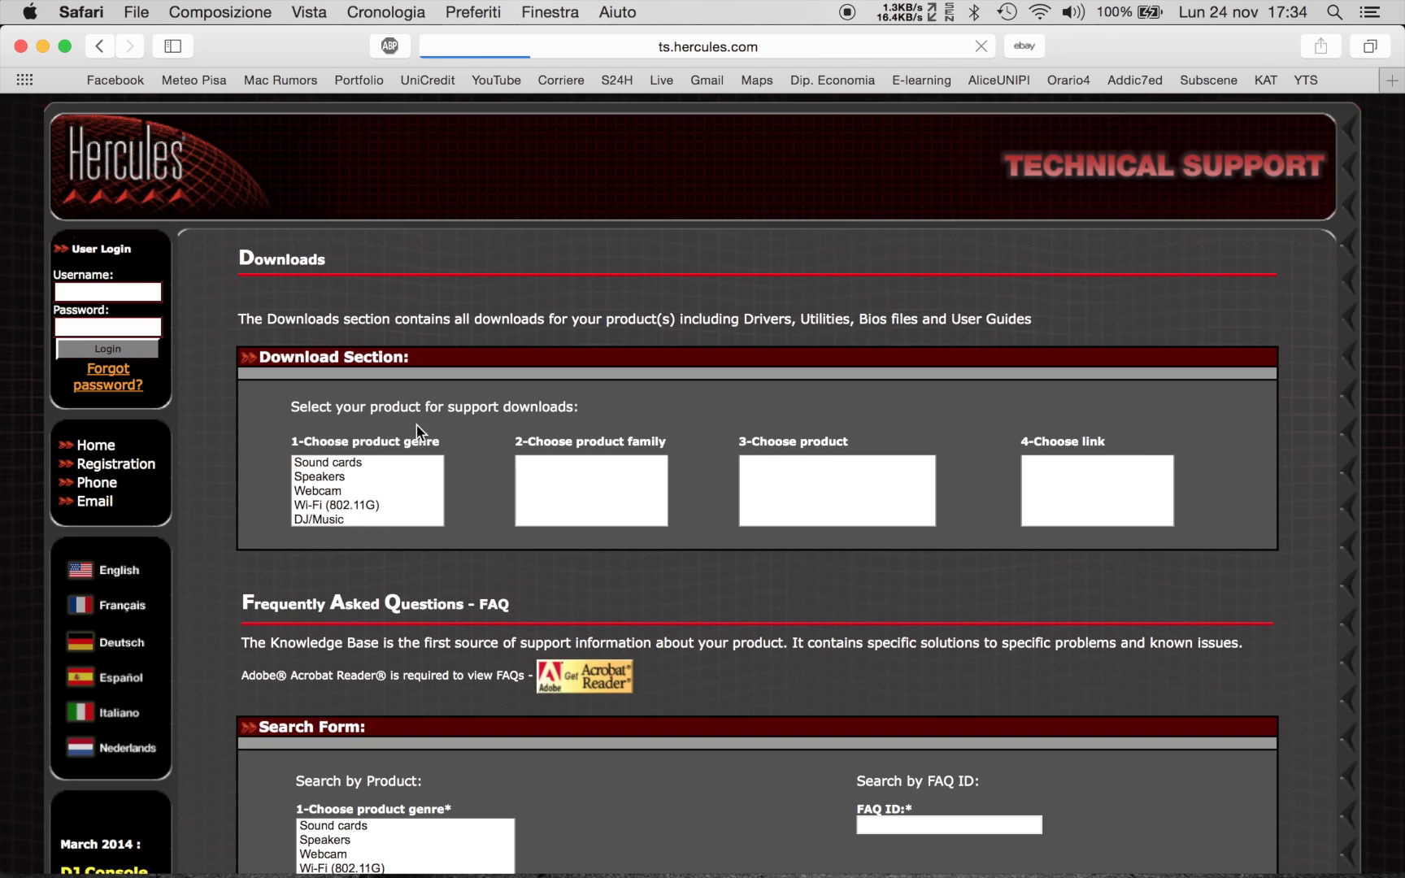
pyautogui.click(325, 521)
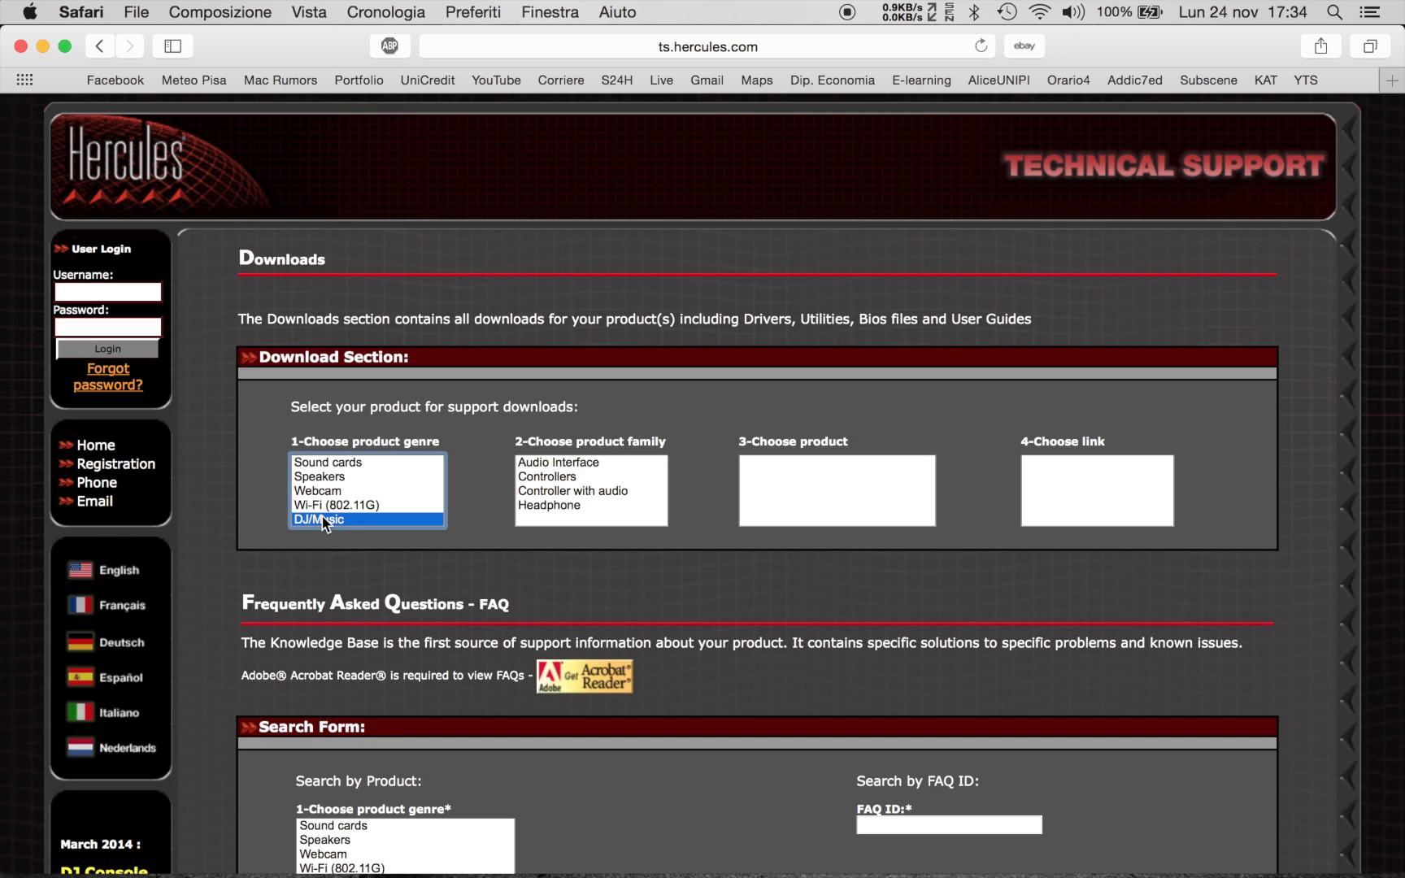
pyautogui.click(570, 491)
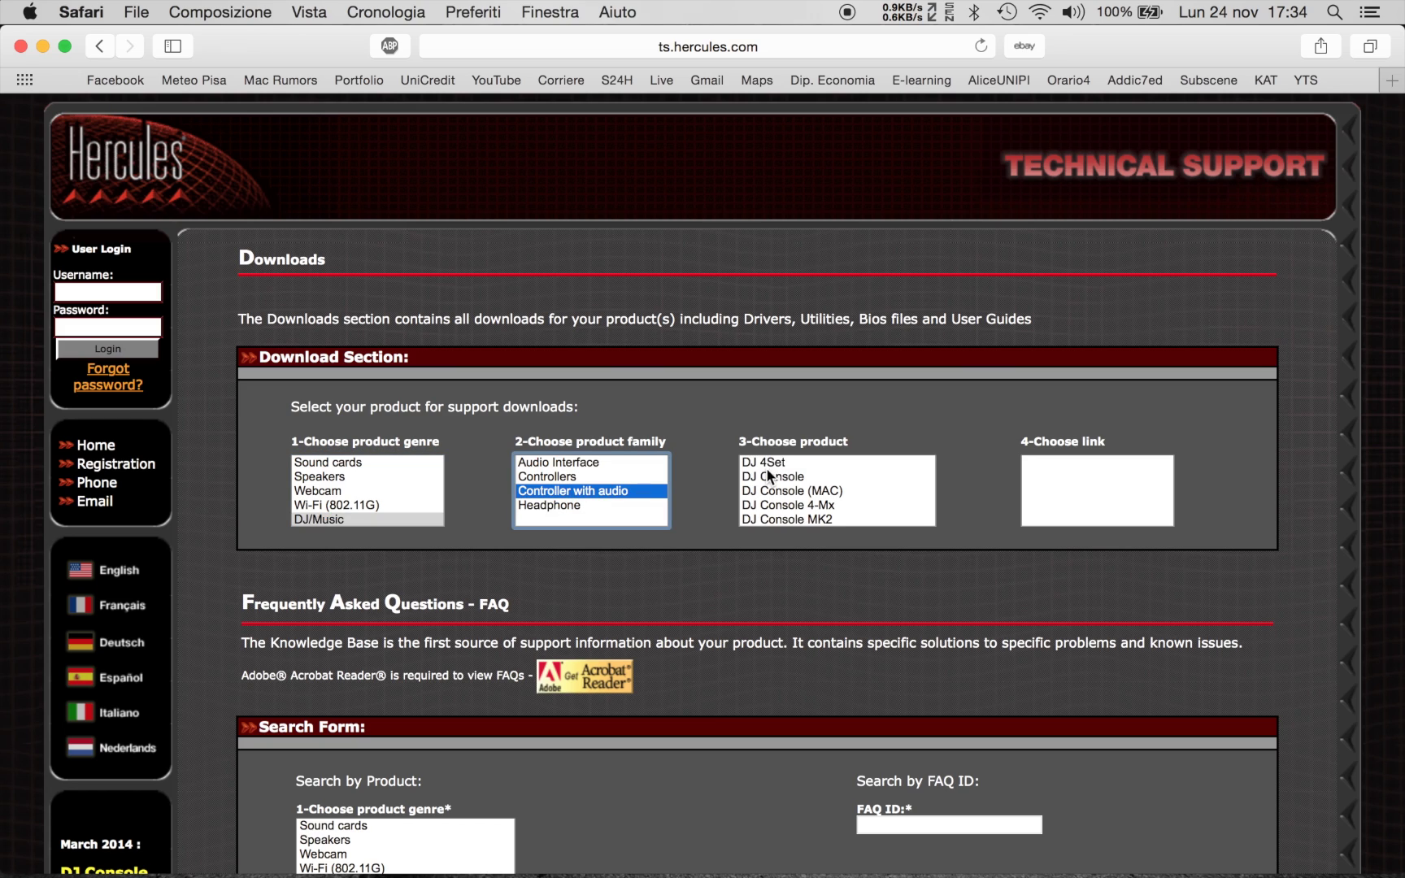
# Step: Select DJControl Instinct and list its MIDI Mapping downloads, including the Traktor Pro 2 file
pyautogui.scroll(-3, 822, 491)
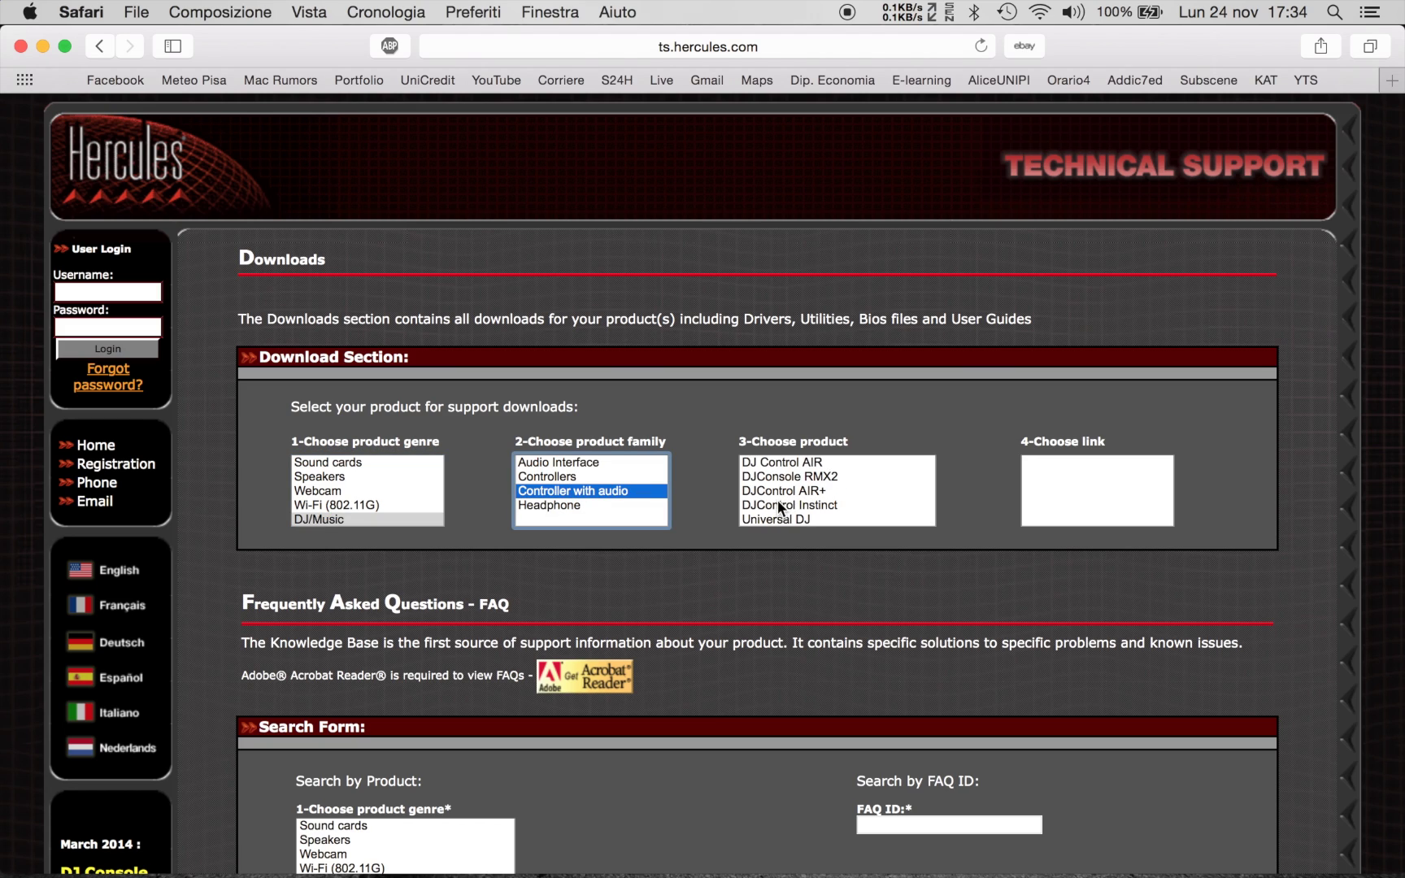
pyautogui.click(790, 505)
pyautogui.click(1044, 463)
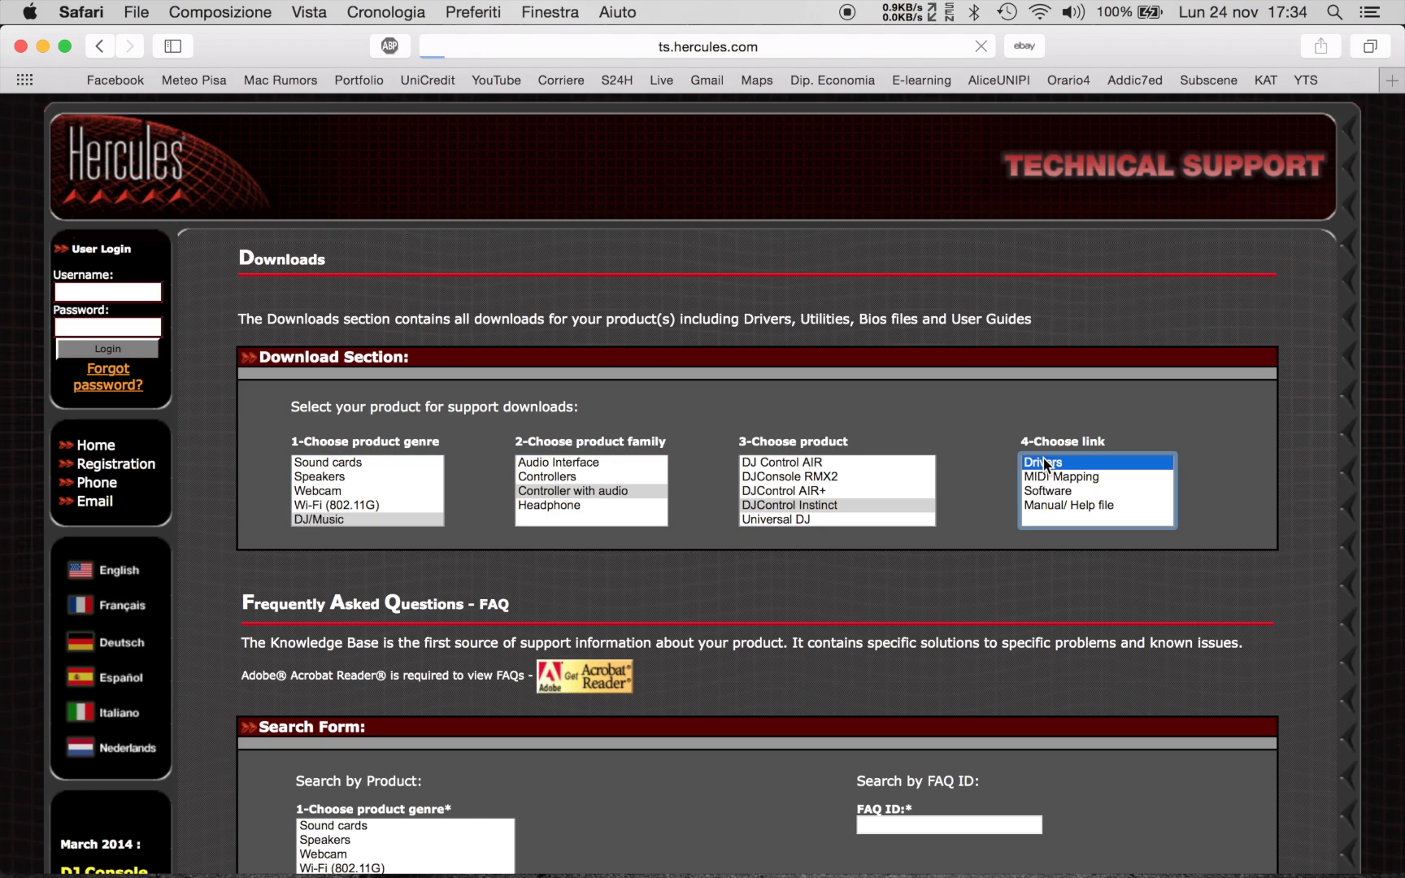
pyautogui.scroll(-15, 695, 643)
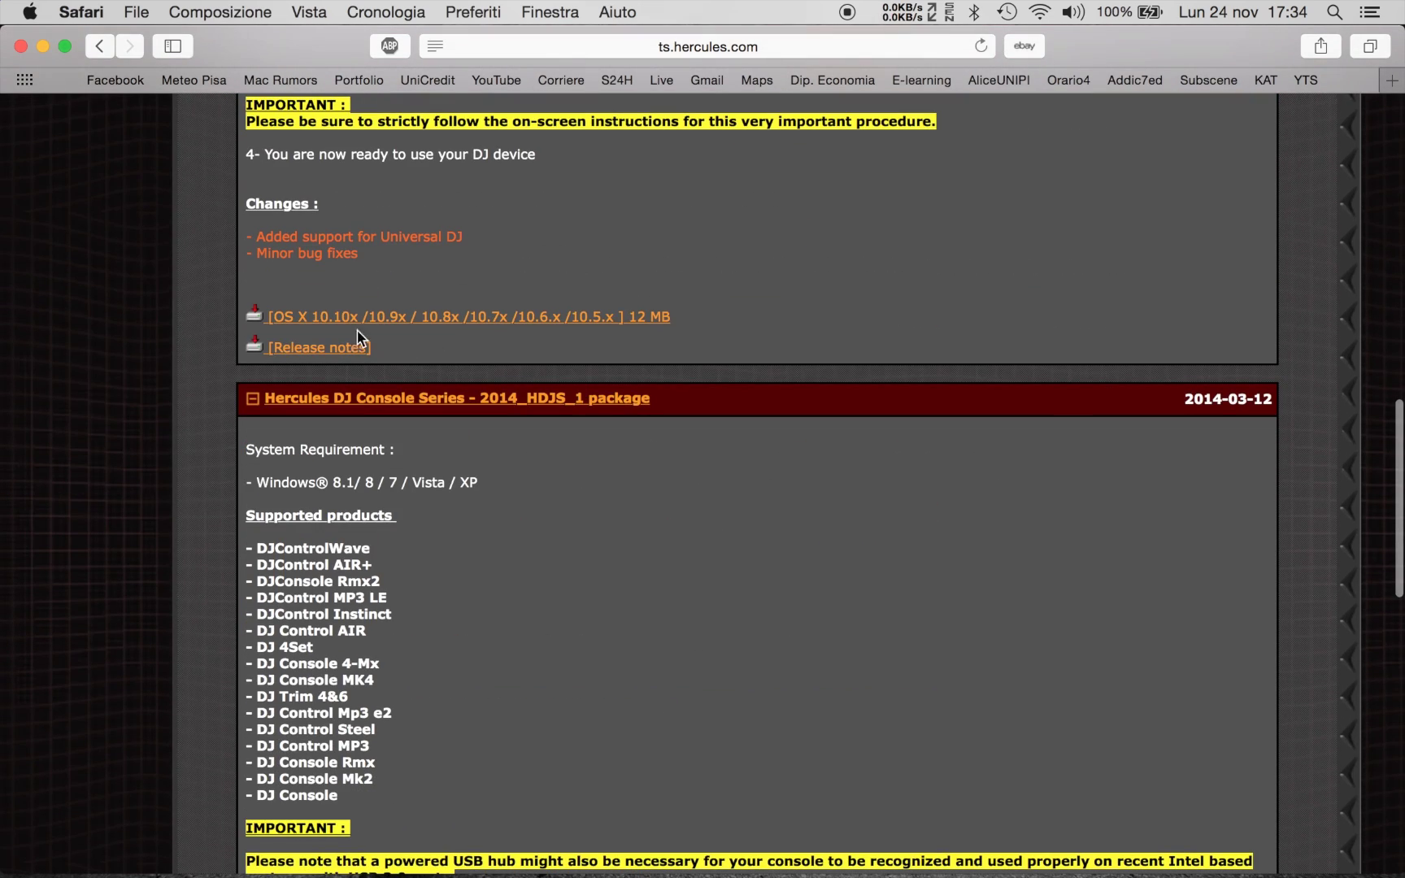
pyautogui.scroll(-15, 378, 340)
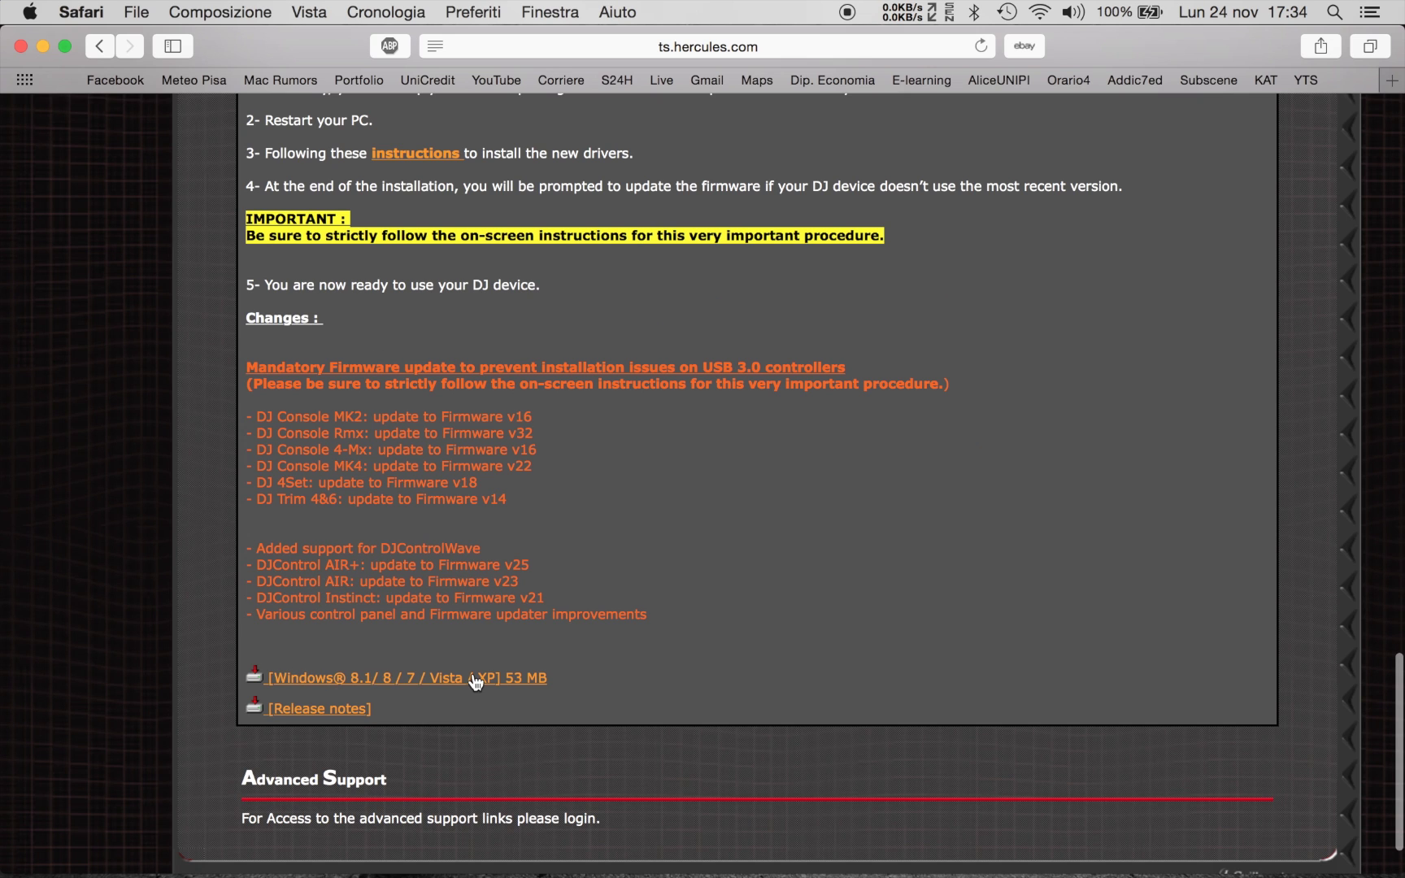
pyautogui.scroll(20, 866, 279)
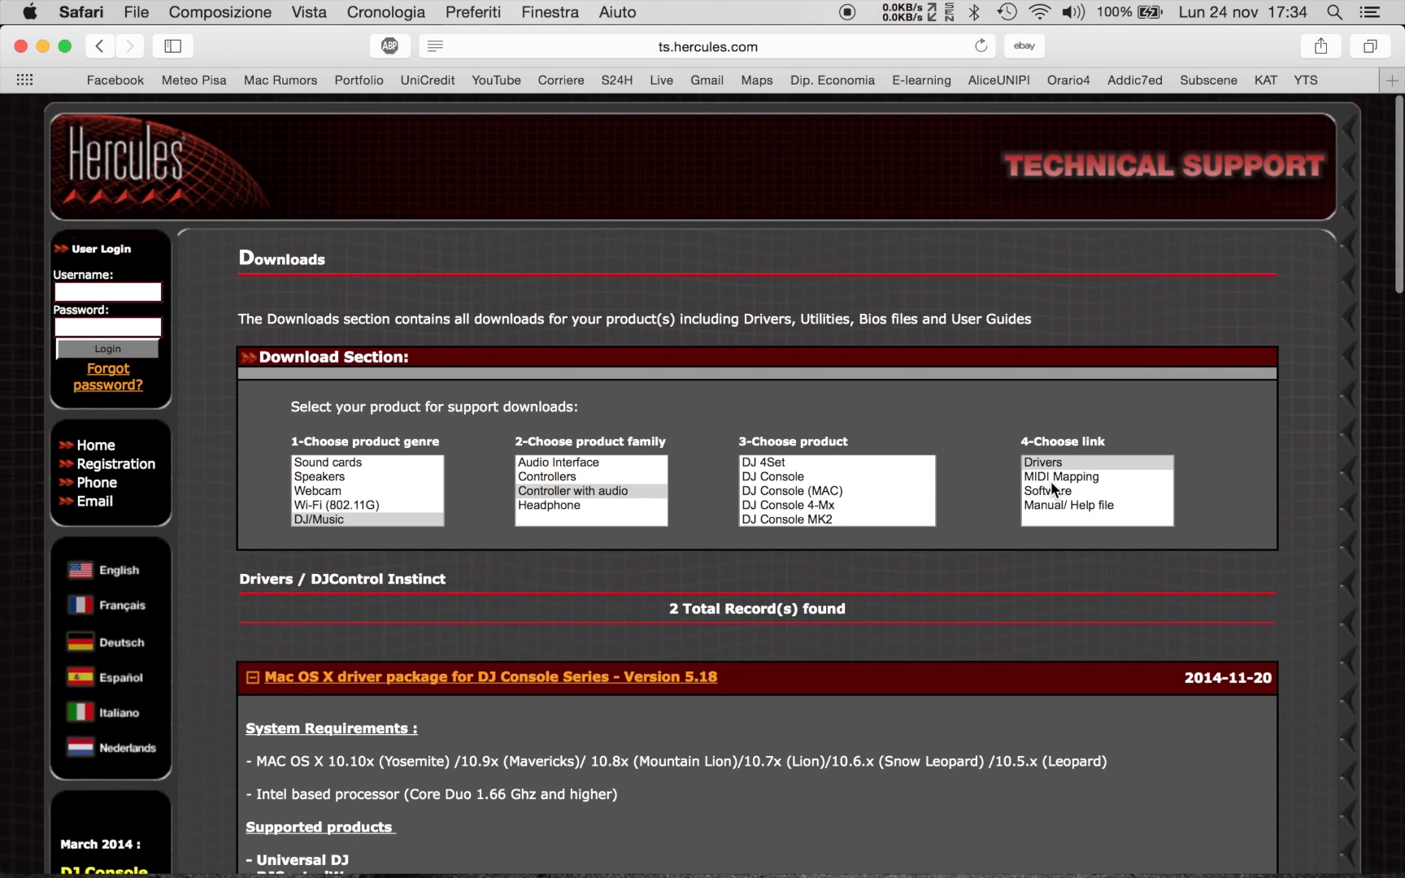
pyautogui.click(1060, 478)
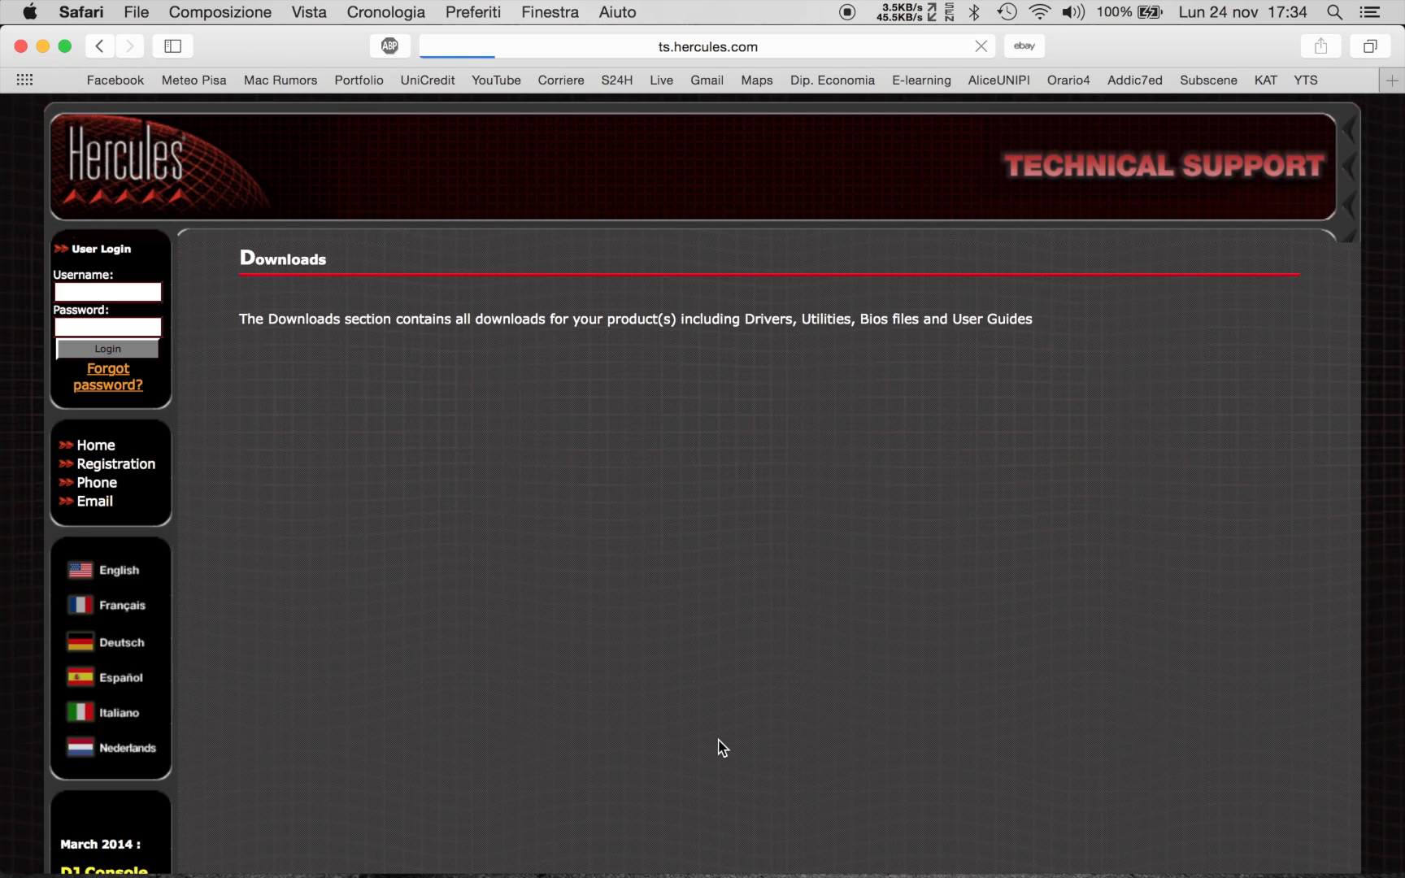
pyautogui.scroll(-5, 719, 746)
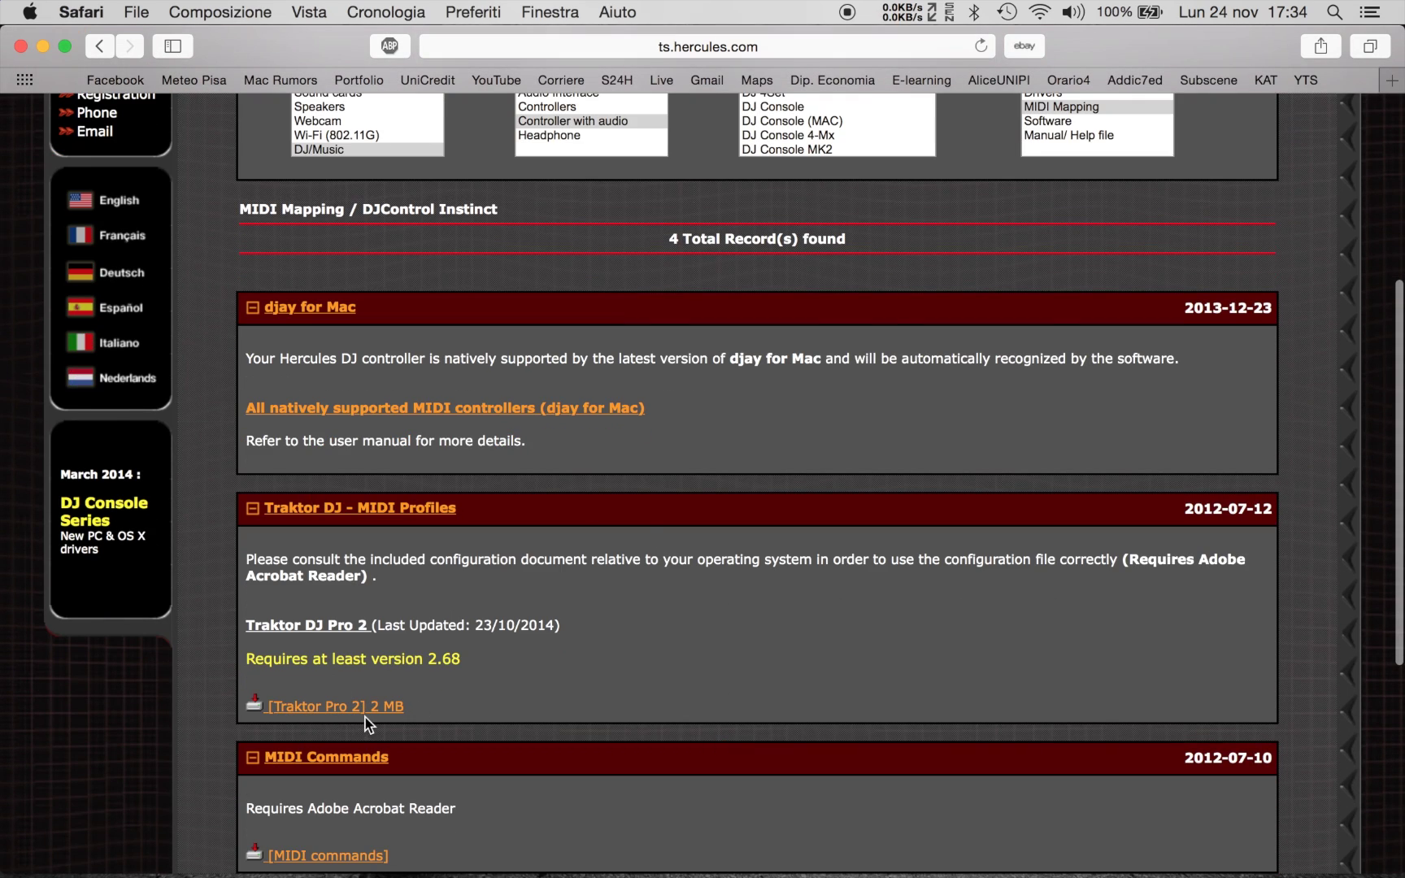
# Step: Close Safari and show the Download folder of Macintosh SSD in Finder
pyautogui.click(22, 47)
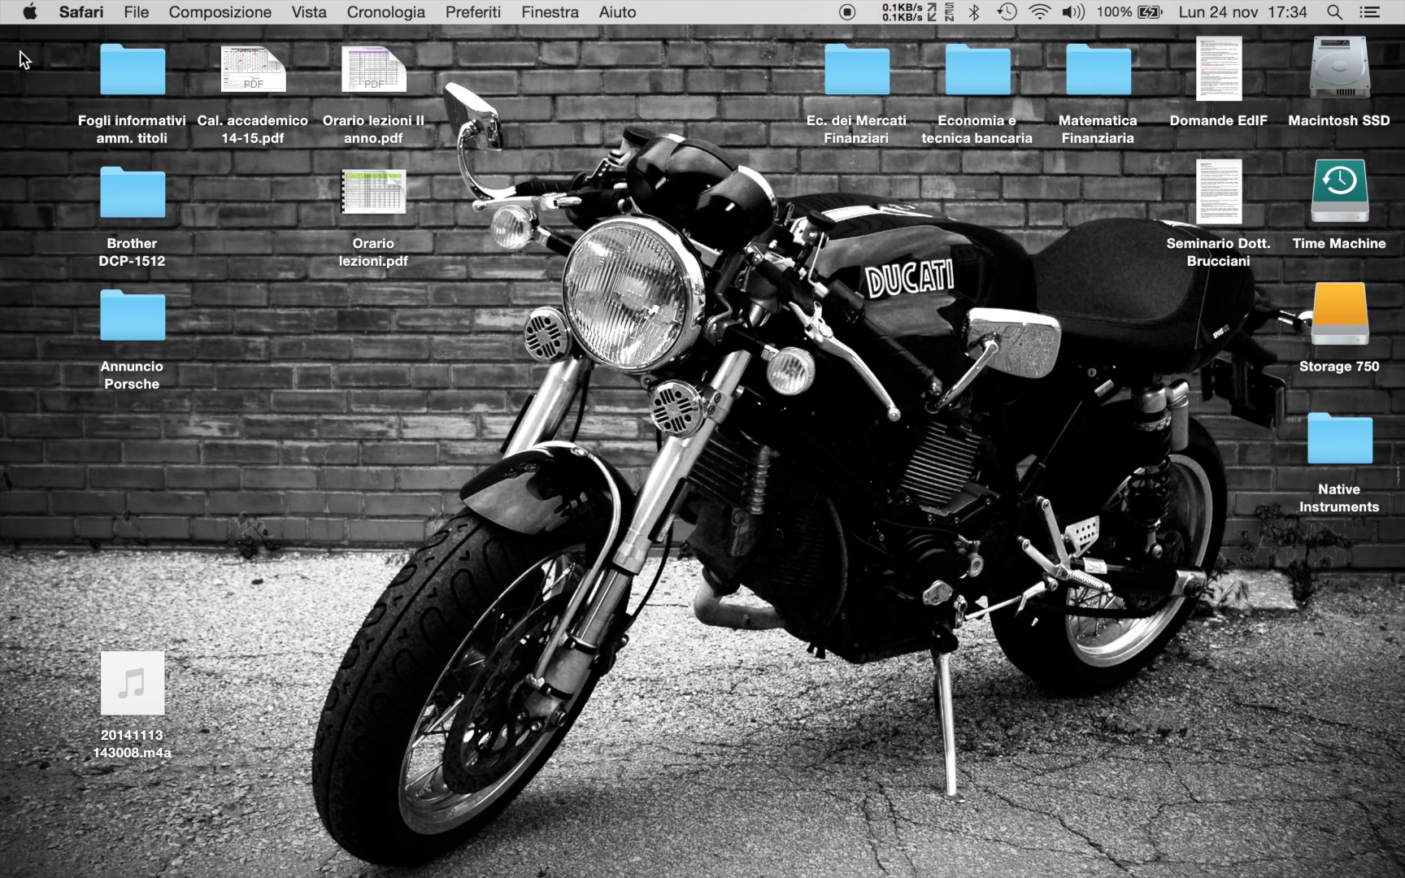
pyautogui.doubleClick(1341, 65)
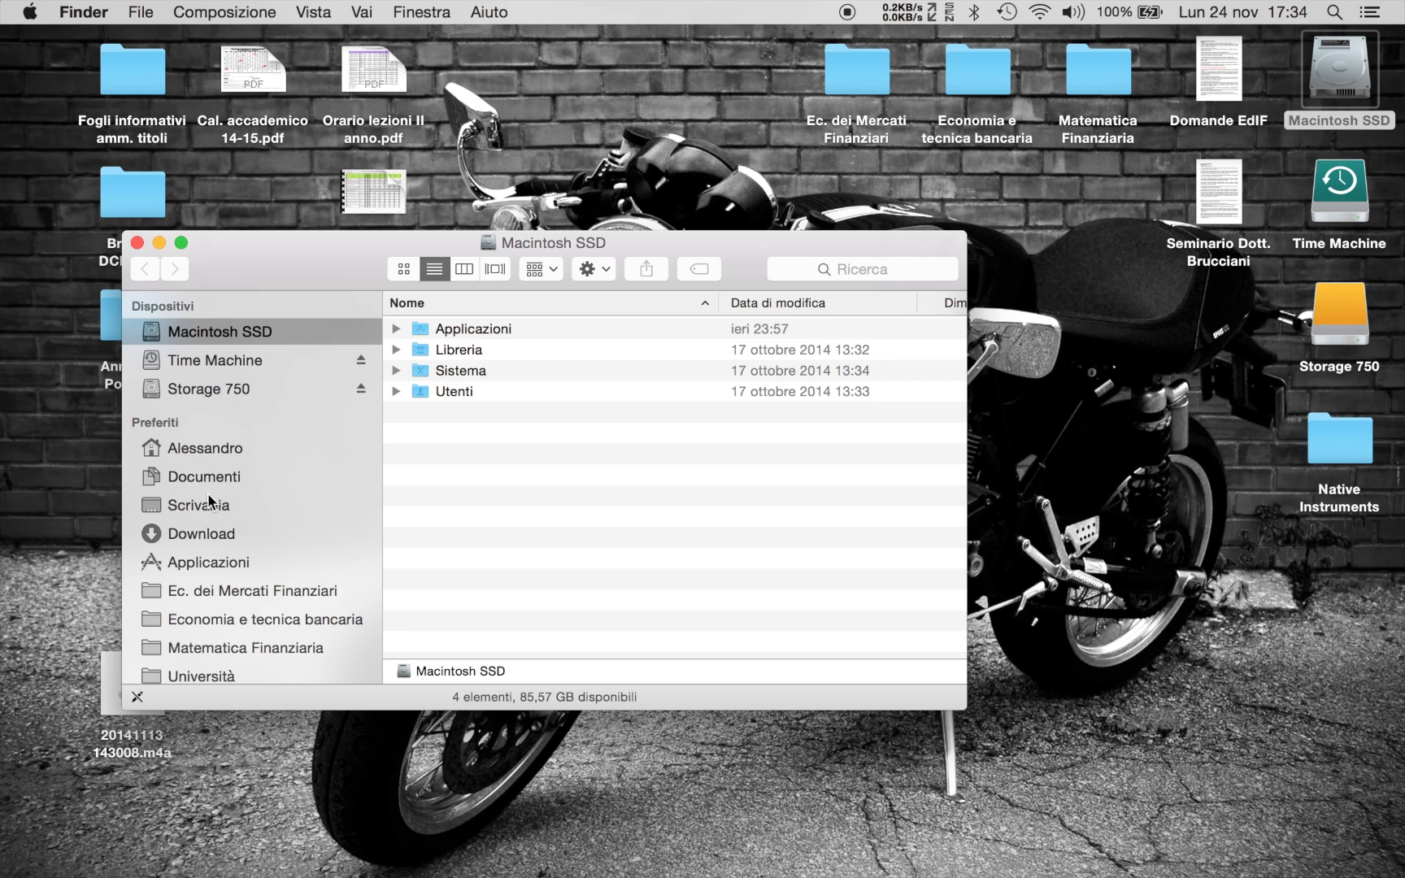
pyautogui.click(207, 534)
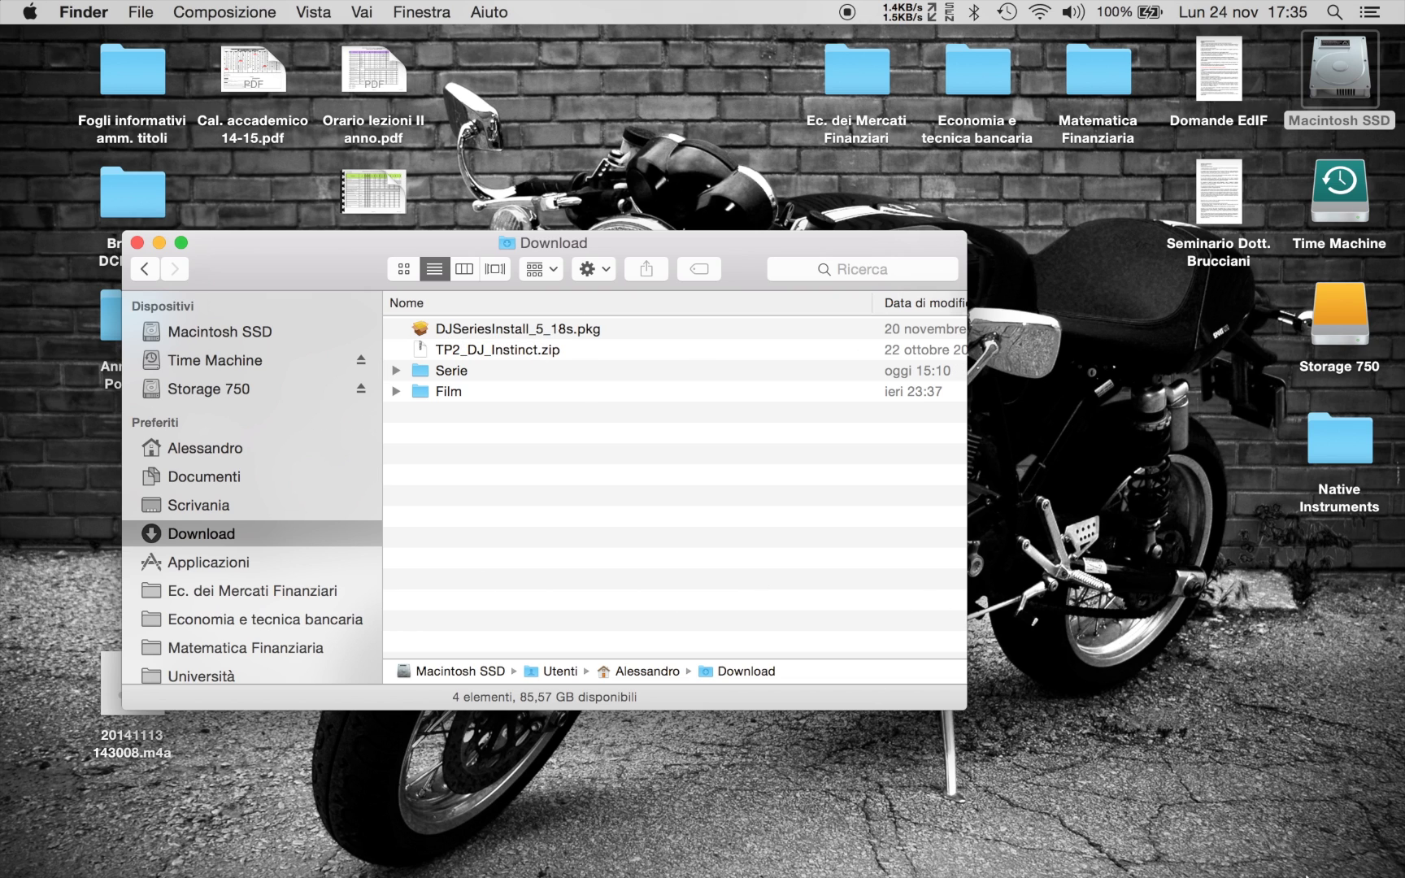
# Step: Browse Applicazioni > DJHERCULESMIX > DJSeries > DJCInstinct > ControlPanel from the Dock stack
pyautogui.click(1329, 850)
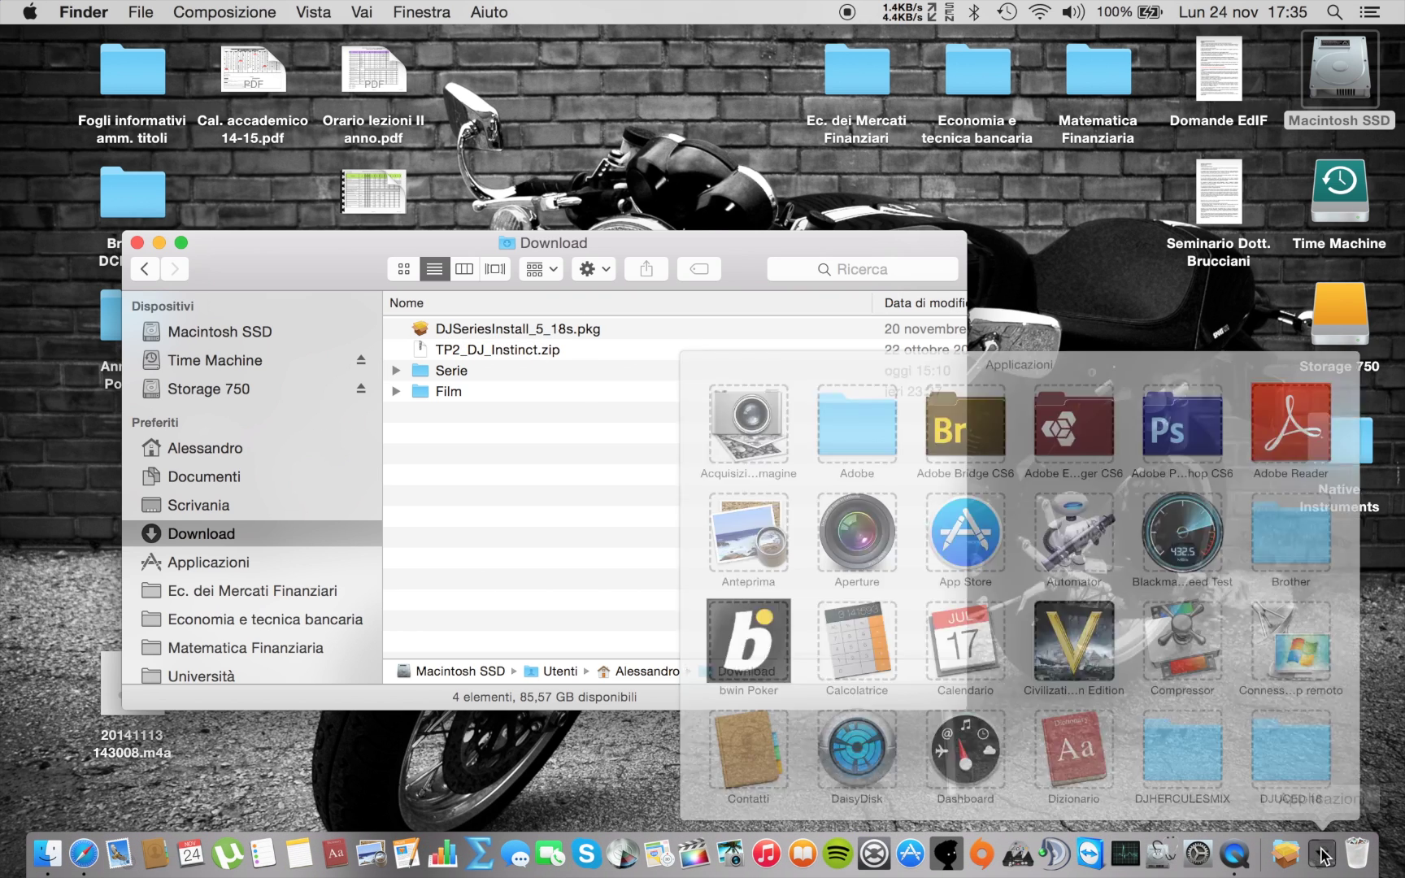
pyautogui.click(1169, 742)
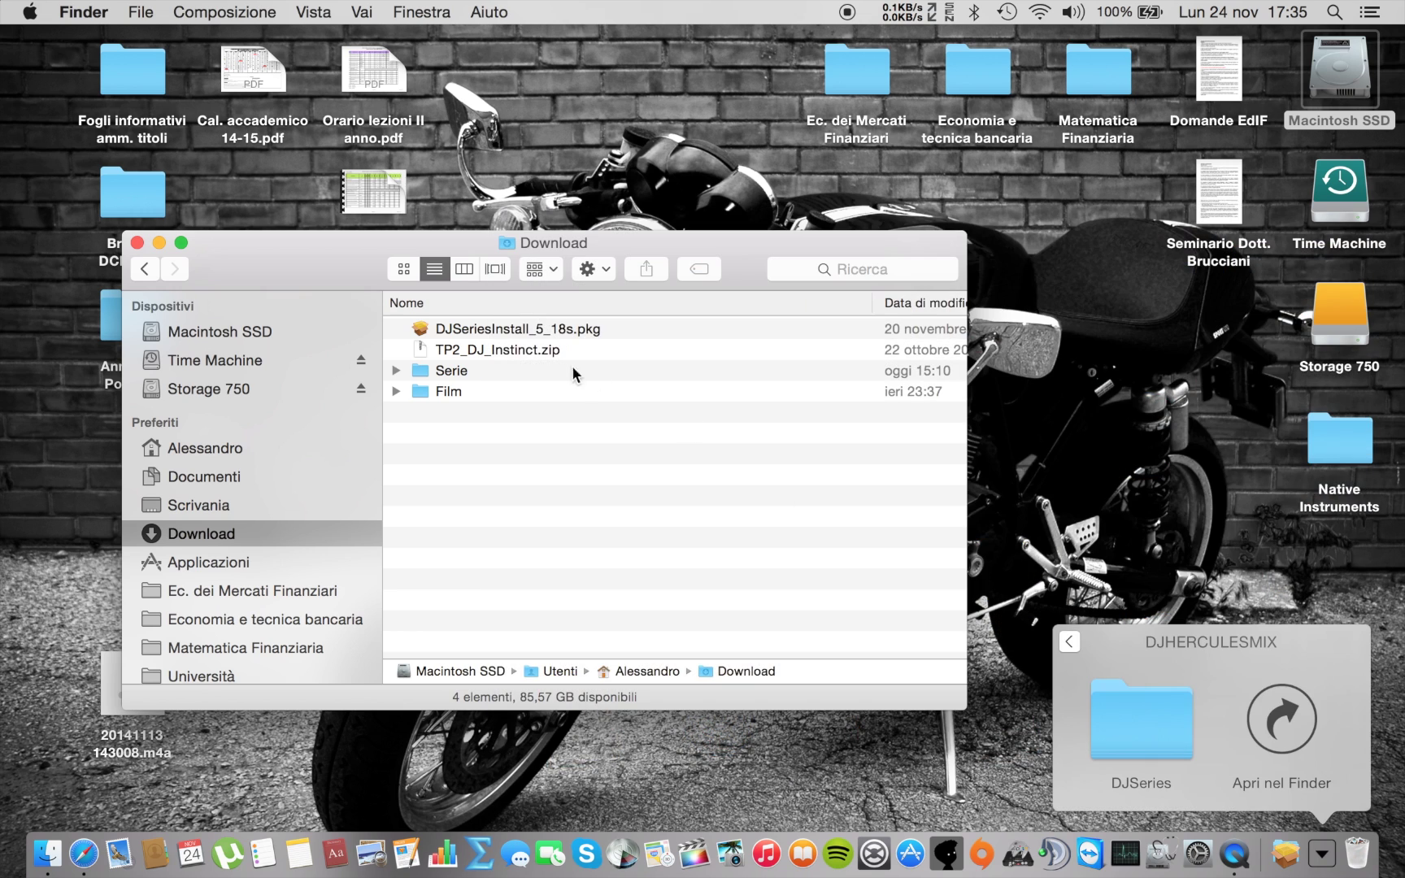
pyautogui.click(1130, 729)
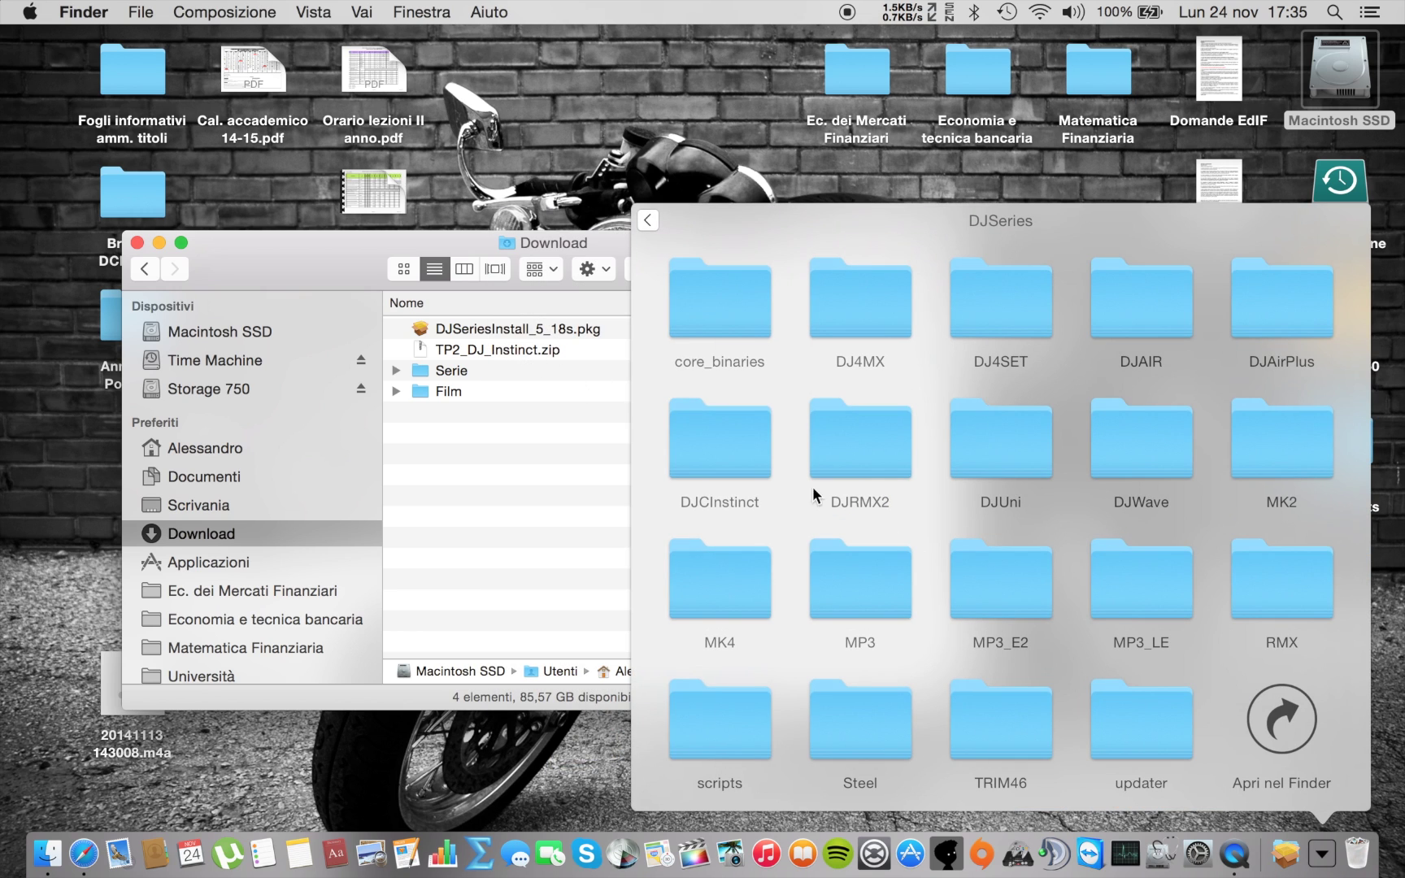
pyautogui.click(721, 456)
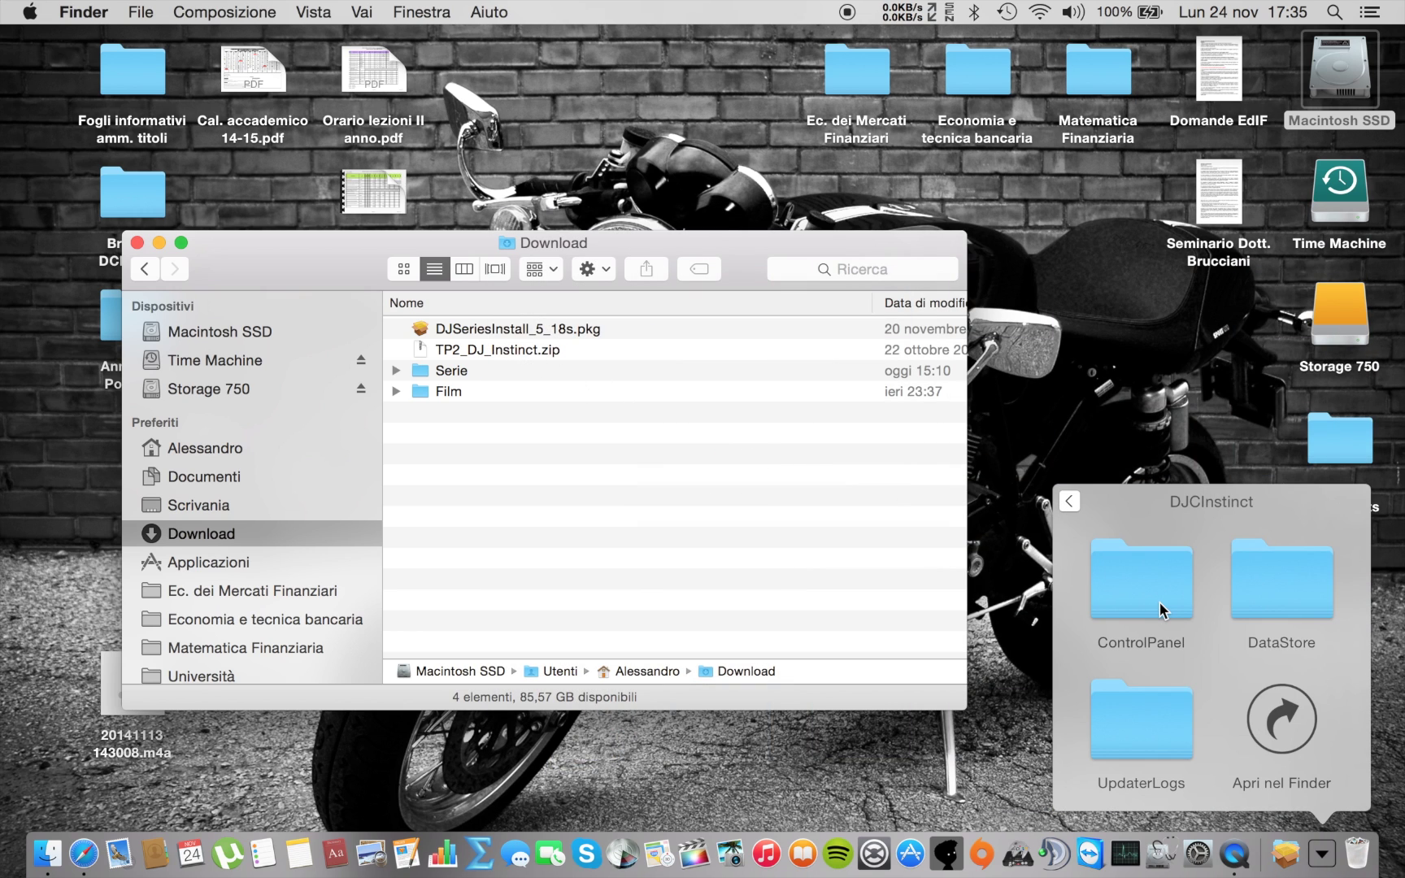
pyautogui.click(1160, 602)
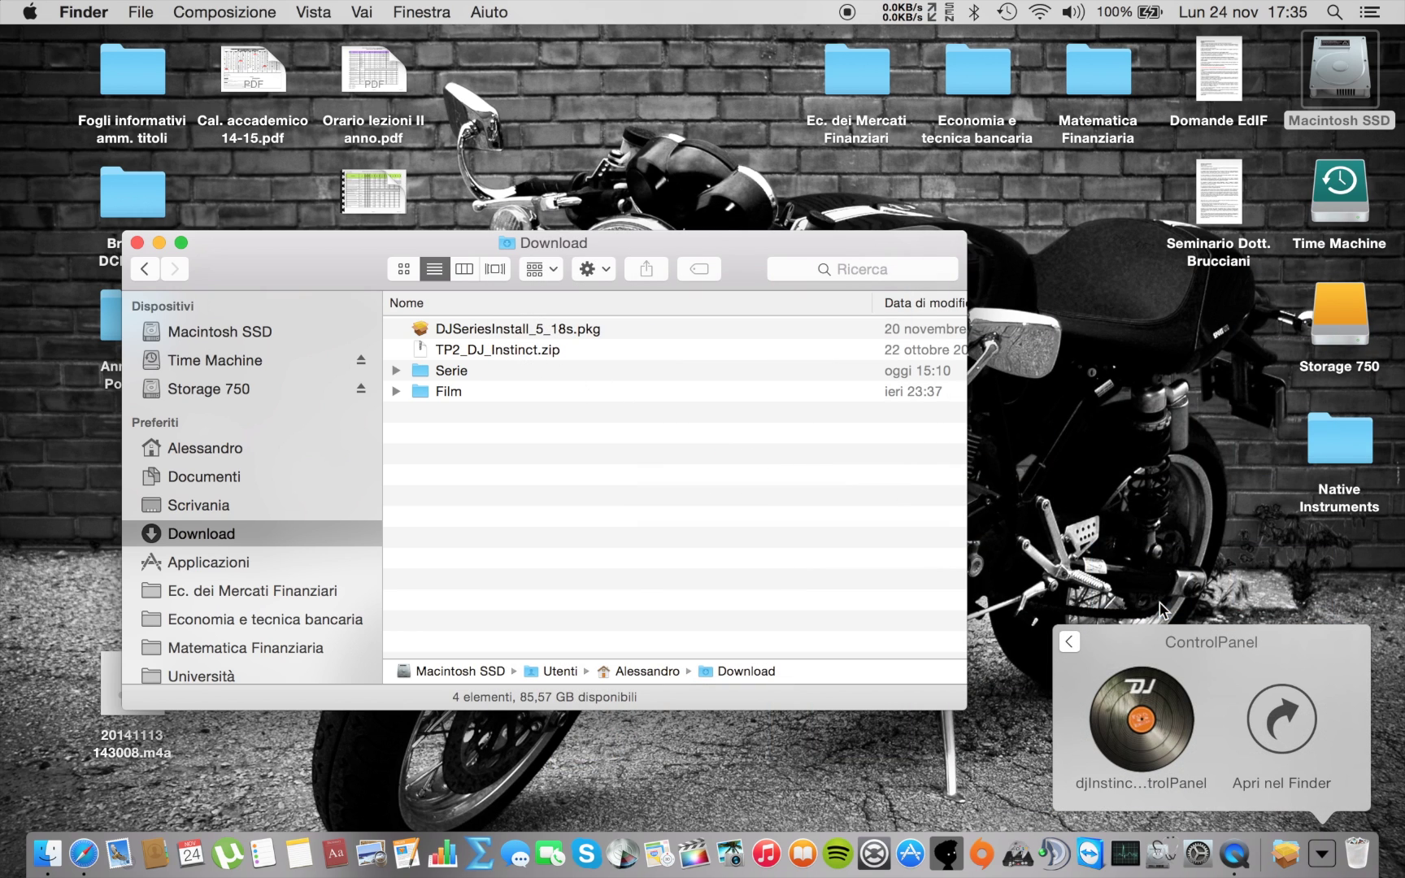
pyautogui.click(1123, 736)
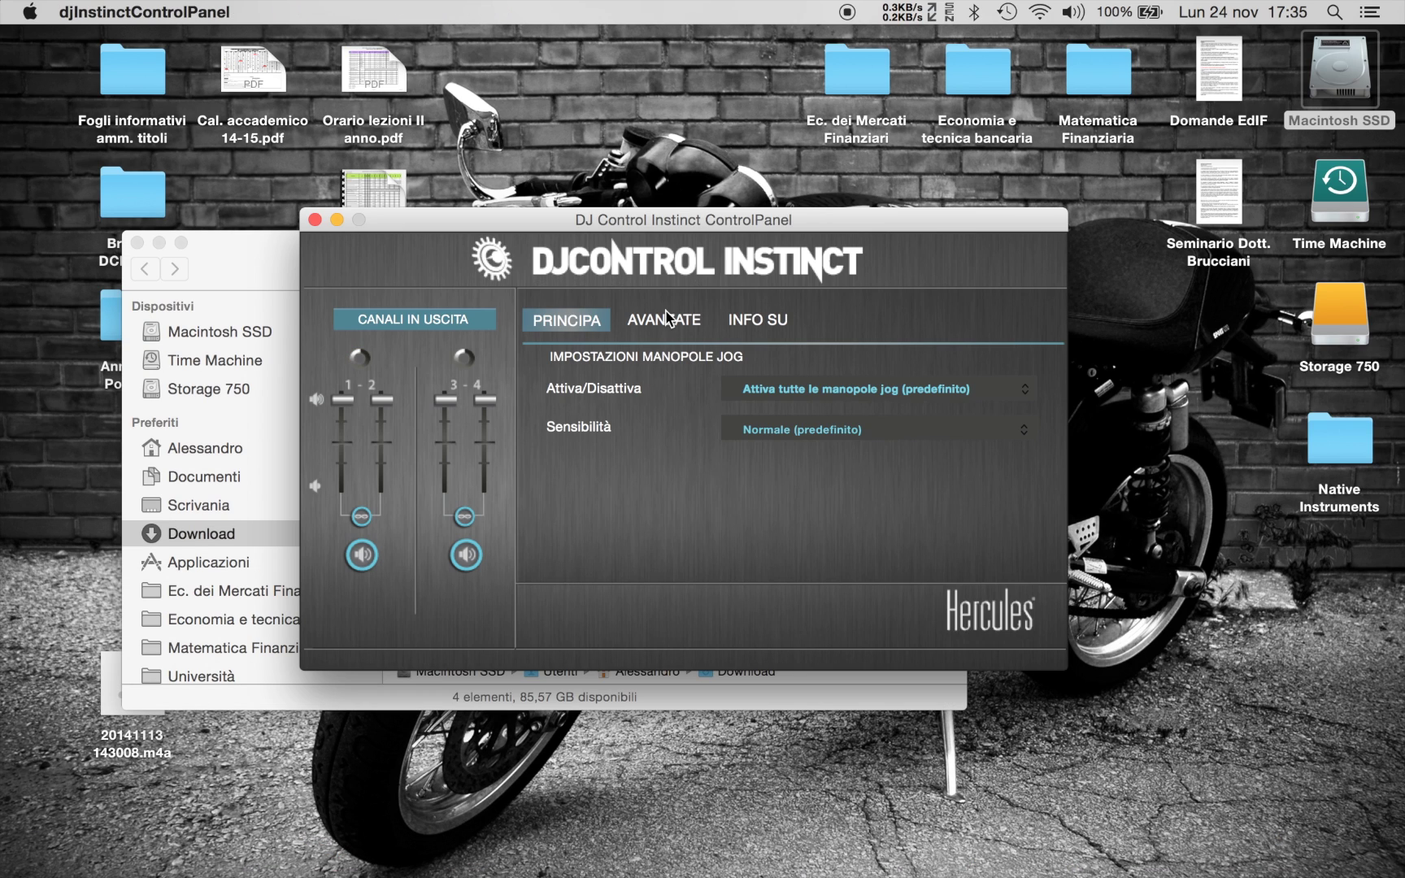
pyautogui.click(666, 319)
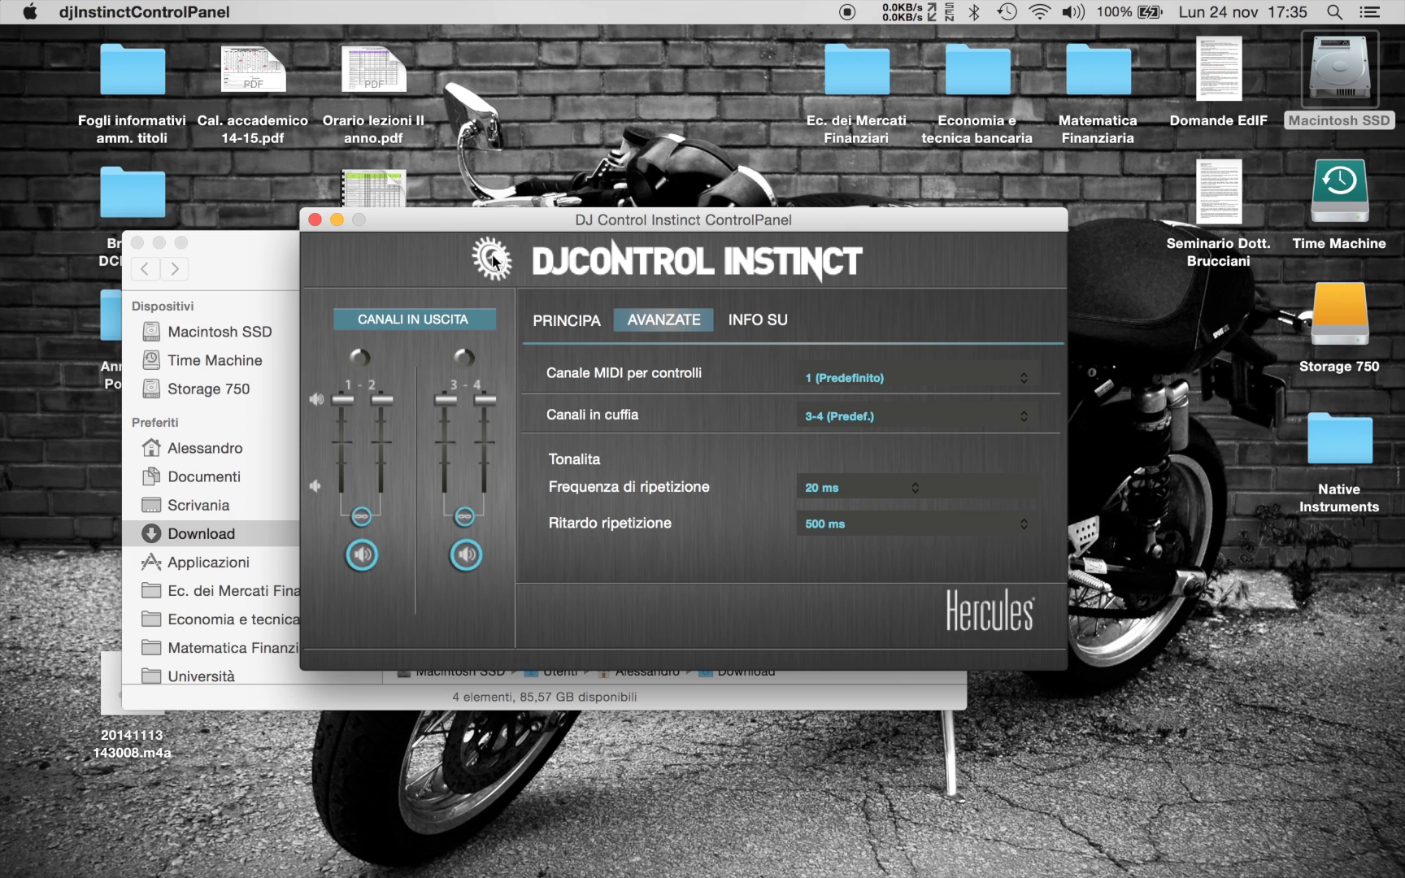
pyautogui.click(315, 221)
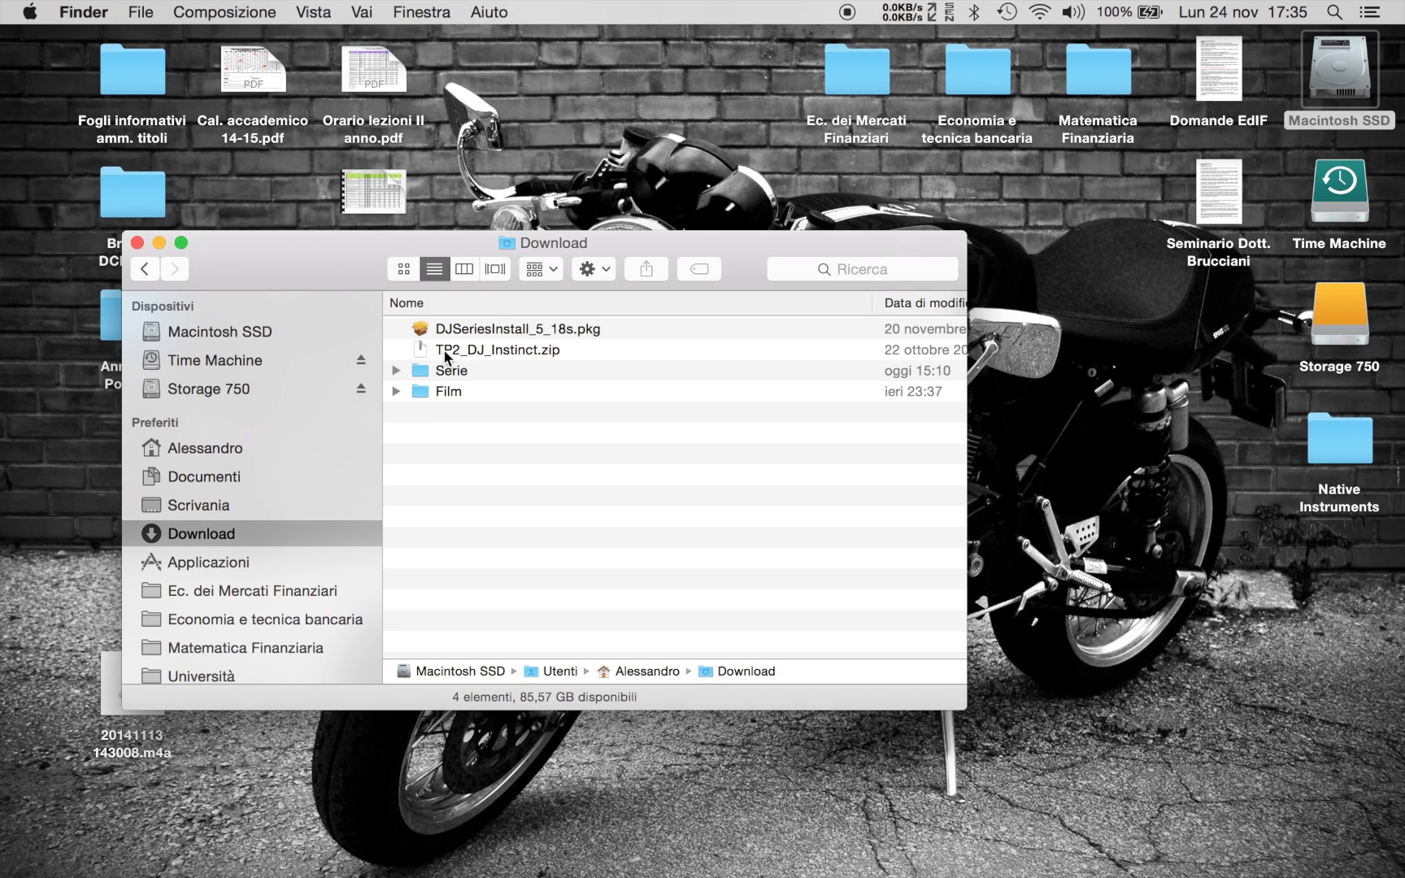
# Step: Extract TP2_DJ_Instinct.zip, open the extracted folder, and launch Traktor from the Dock
pyautogui.doubleClick(443, 349)
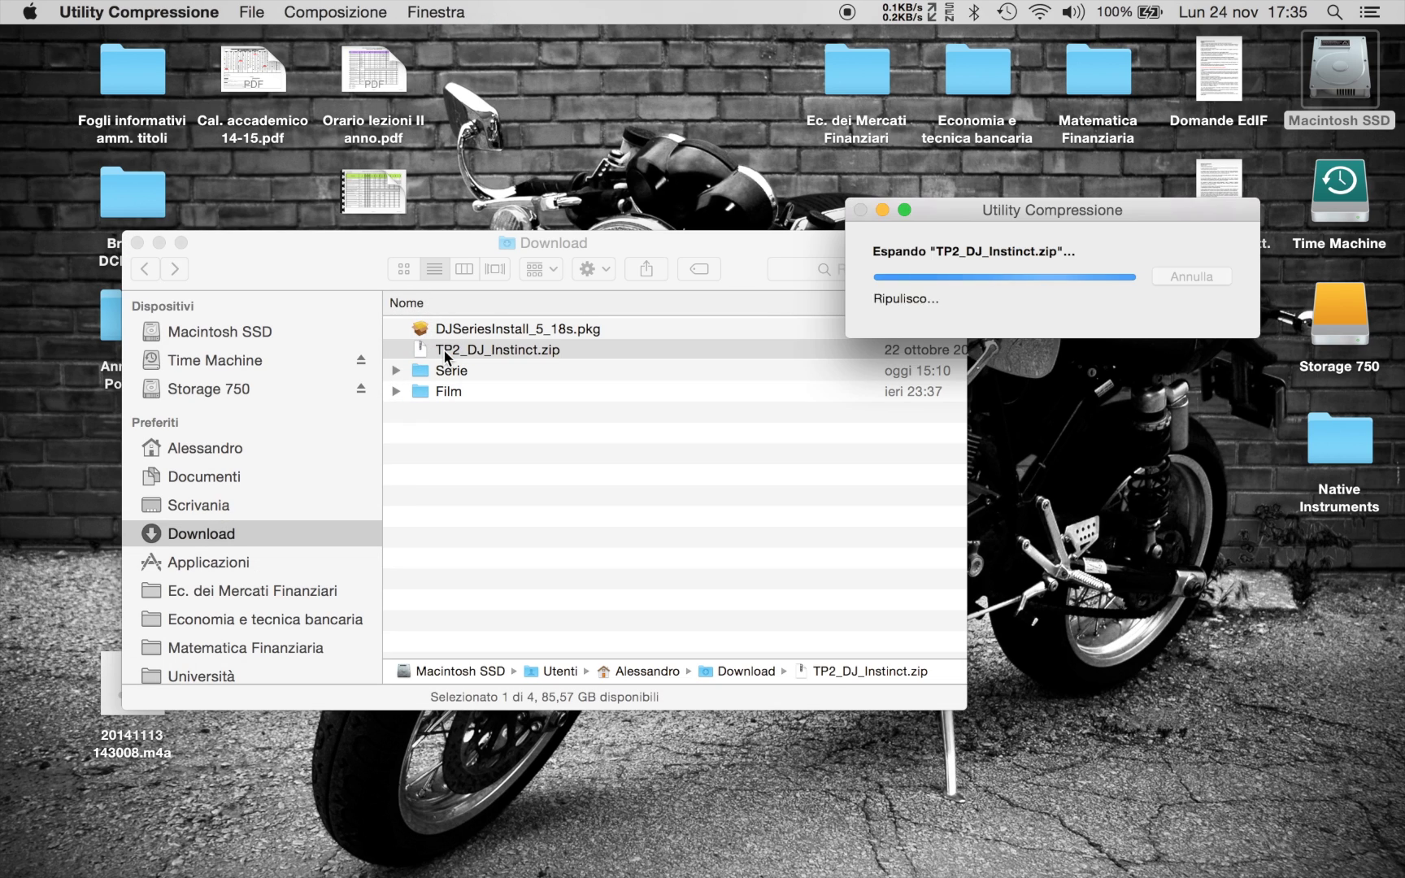
pyautogui.doubleClick(422, 413)
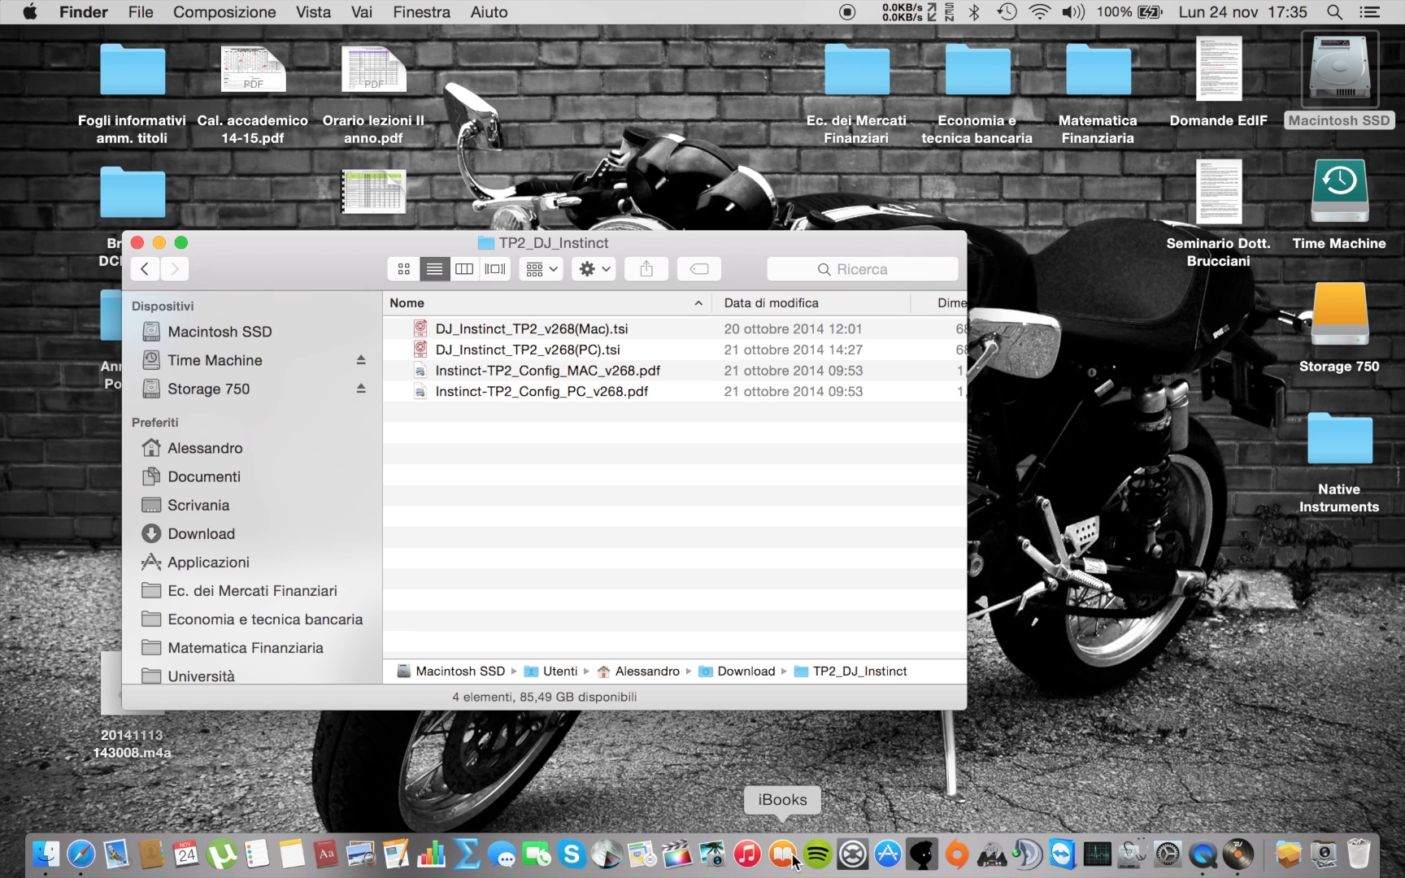
pyautogui.click(855, 860)
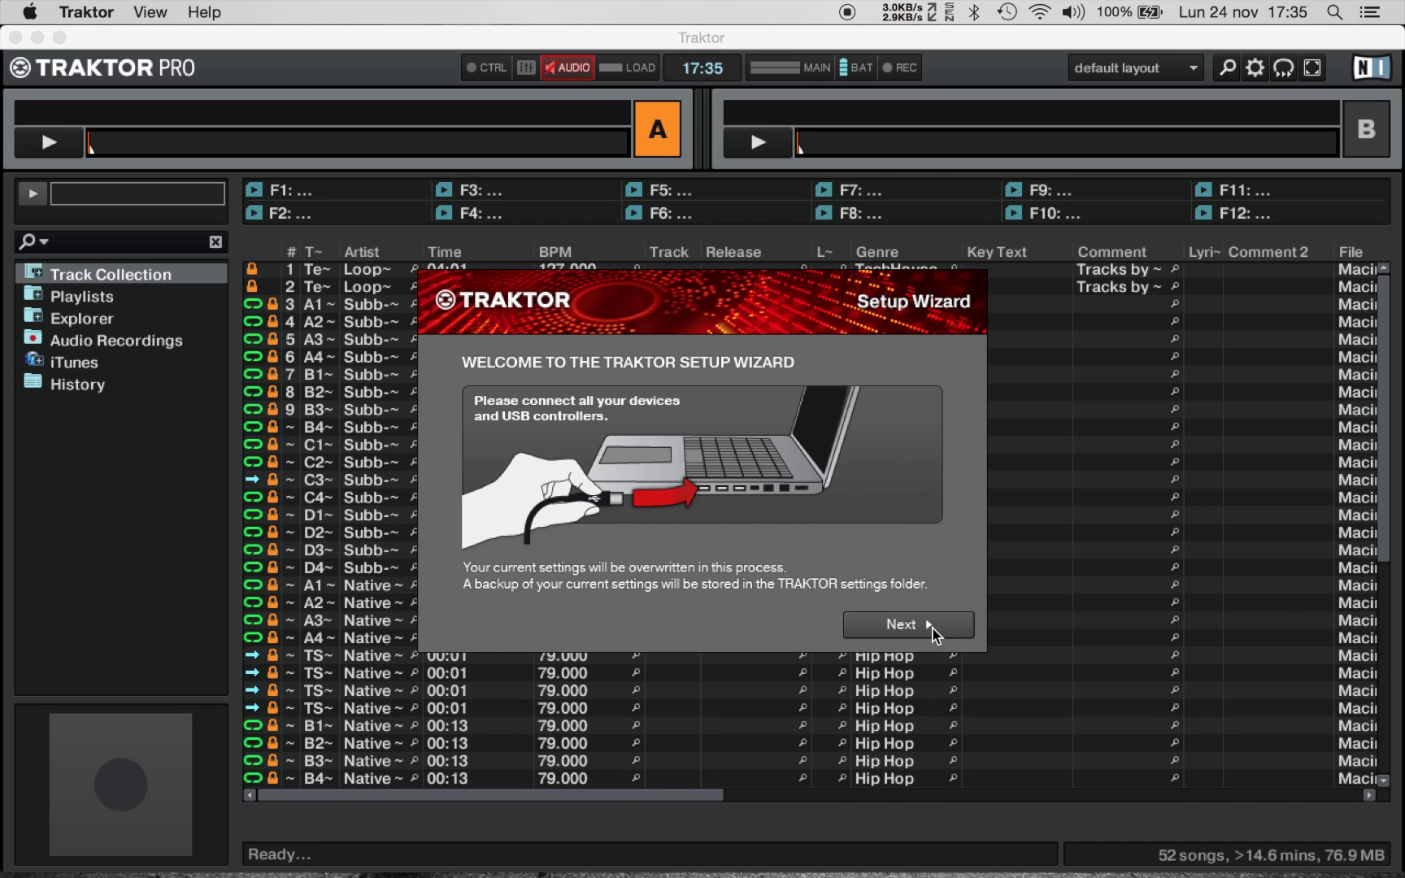
# Step: Complete the Setup Wizard with no external controller, internal mixer, and 2 Track + 2 Remix Decks
pyautogui.click(868, 624)
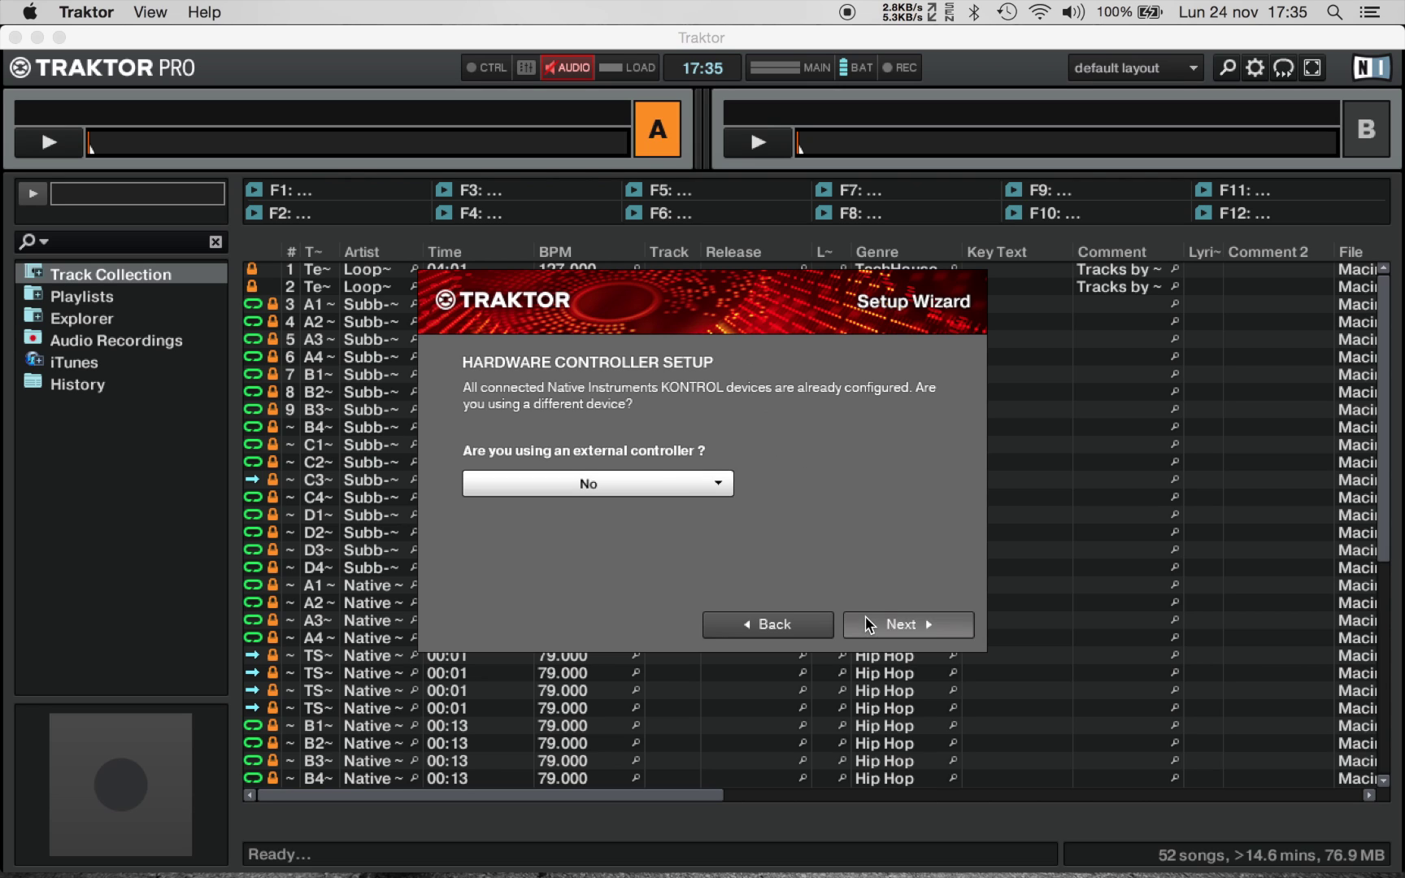
pyautogui.click(869, 624)
pyautogui.click(869, 625)
pyautogui.click(868, 625)
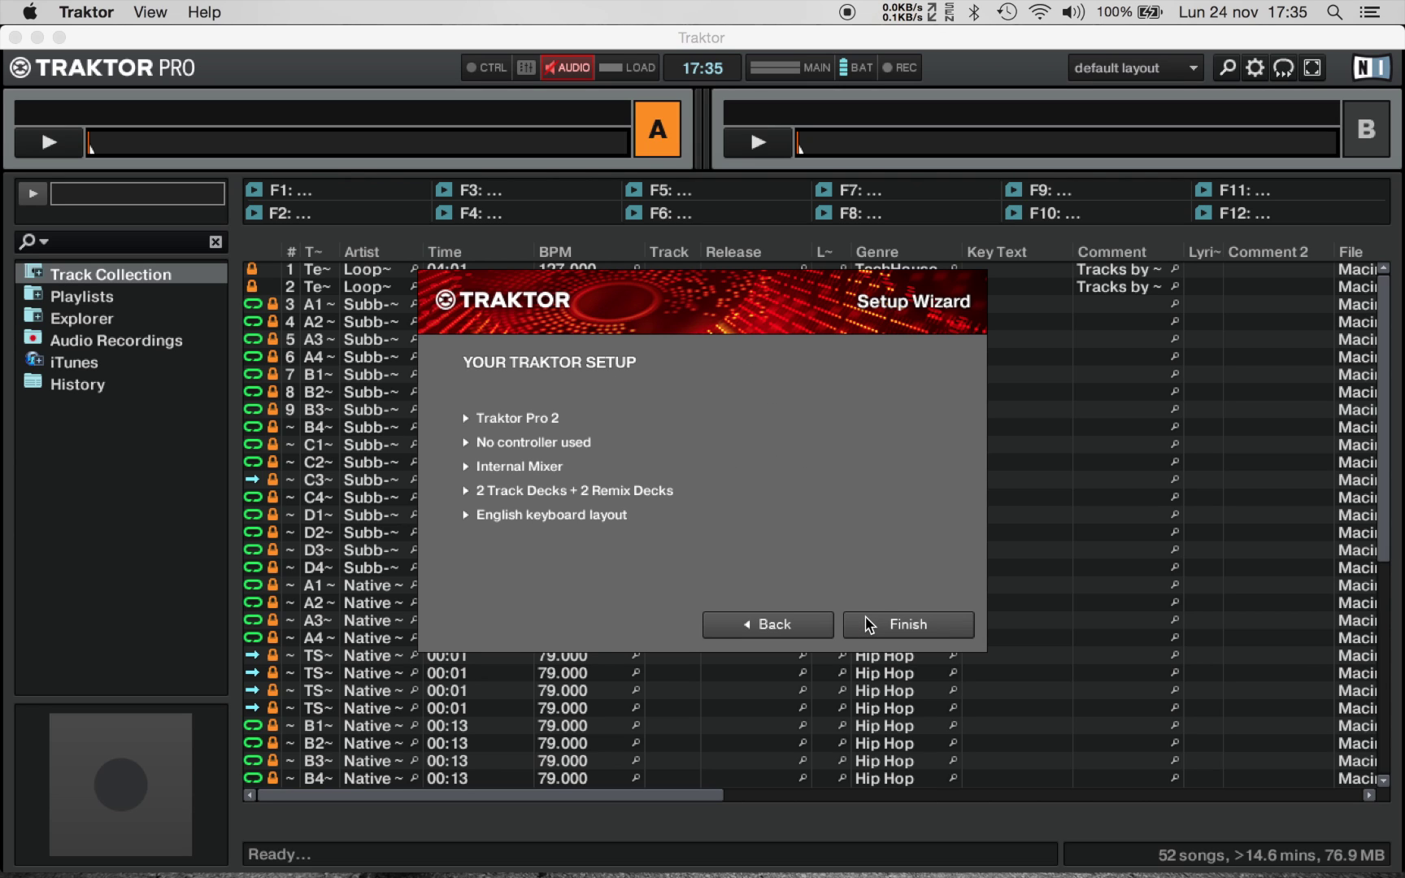
pyautogui.click(869, 624)
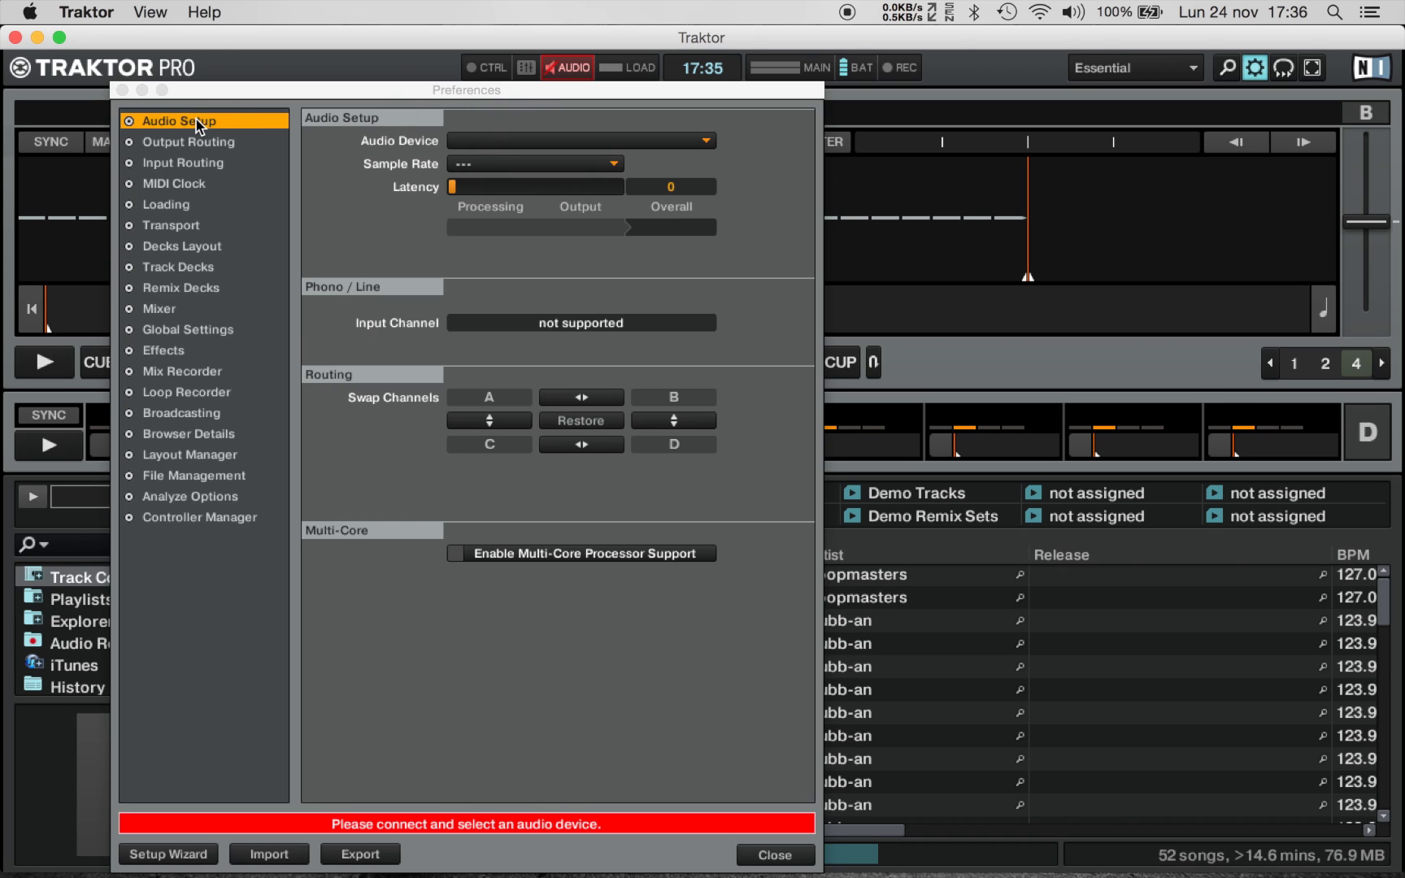
# Step: Import DJ_Instinct_TP2_v268(Mac).tsi from Download > TP2_DJ_Instinct with all checked categories
pyautogui.click(258, 855)
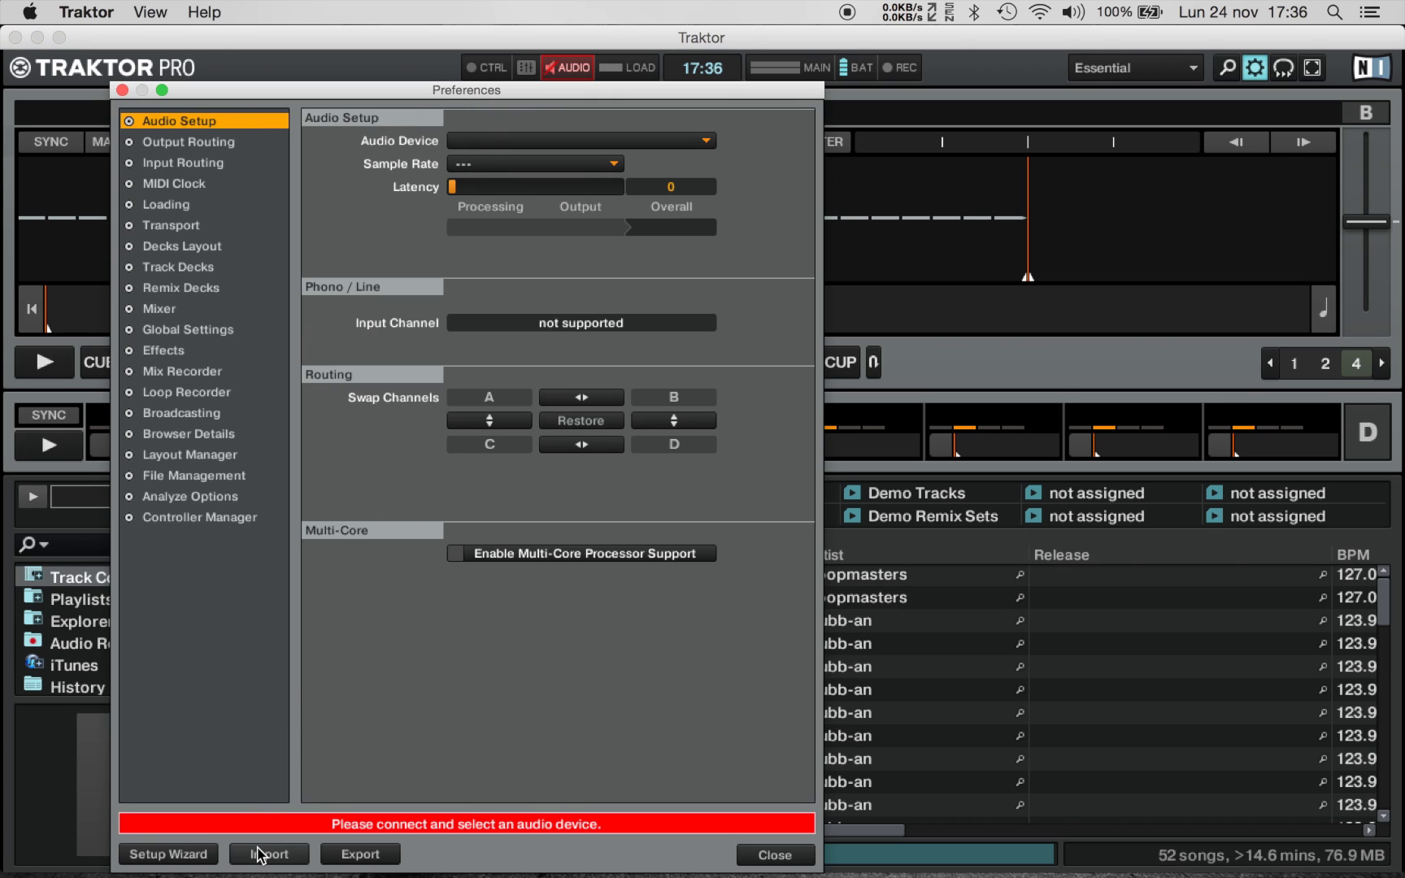
pyautogui.click(258, 856)
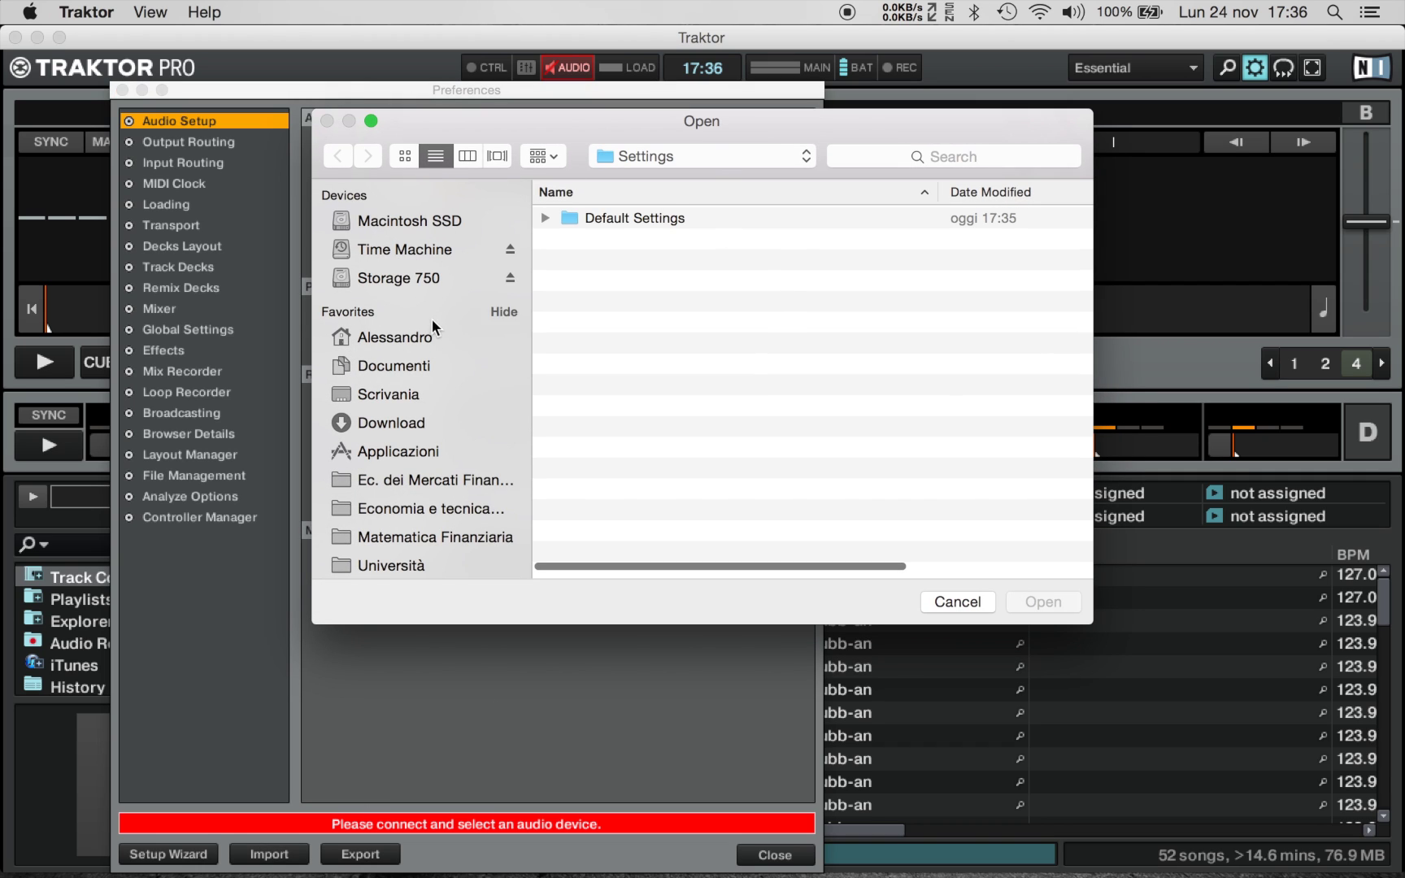
pyautogui.click(398, 416)
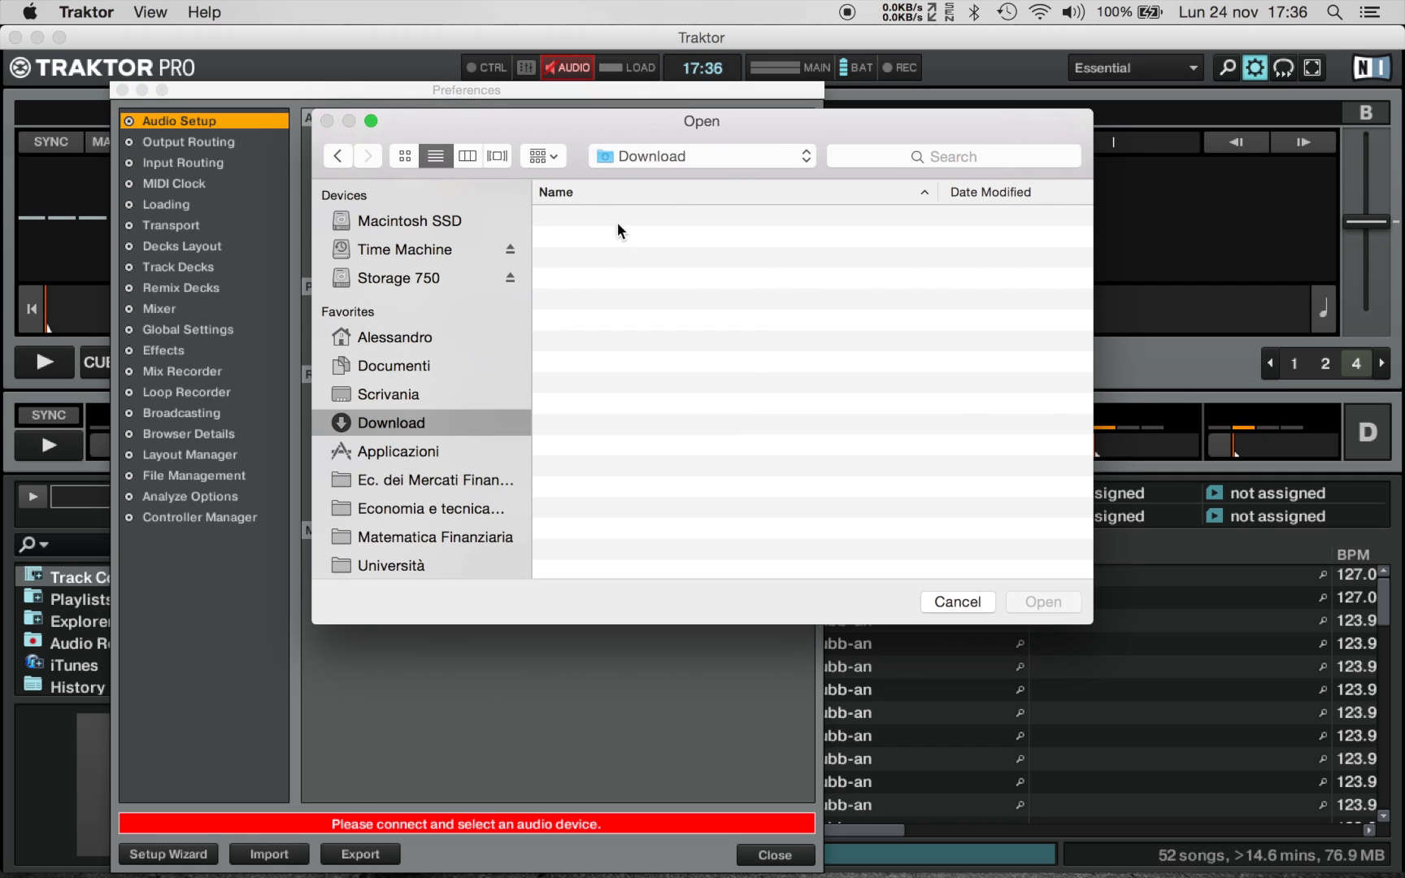
pyautogui.doubleClick(573, 282)
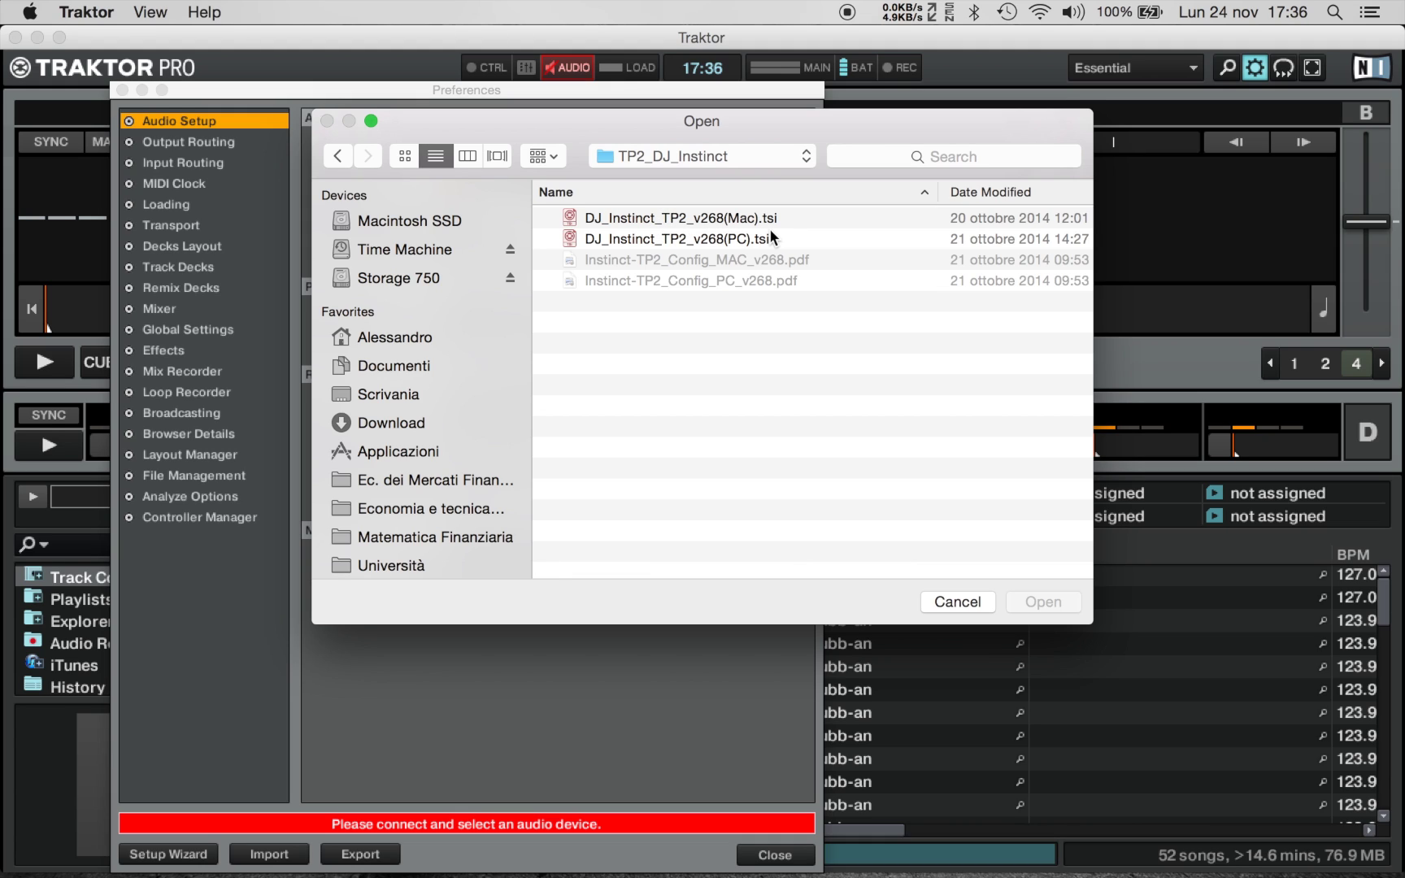
pyautogui.click(674, 219)
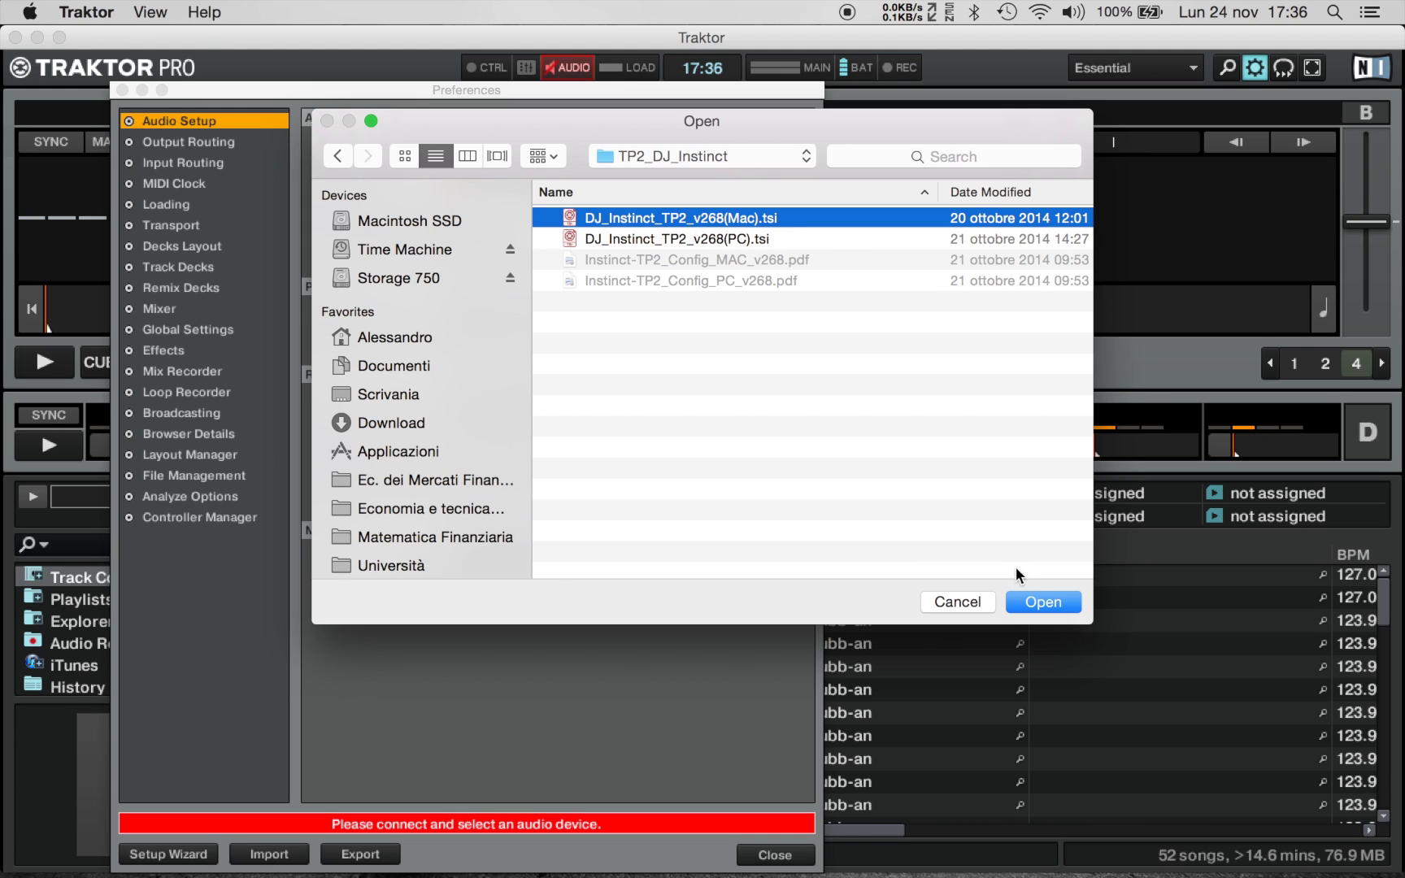
pyautogui.click(1048, 602)
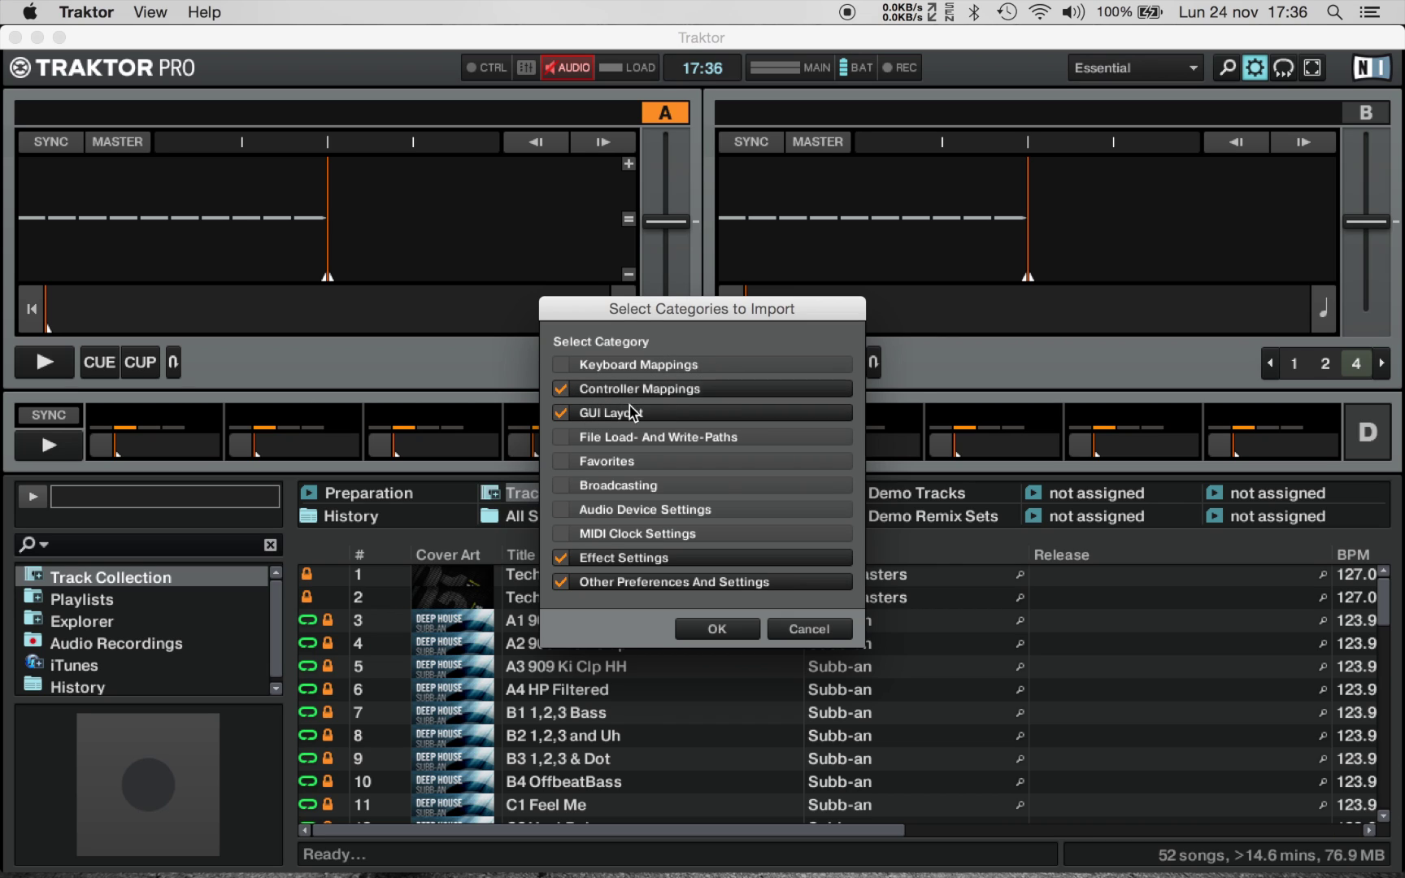
pyautogui.click(747, 628)
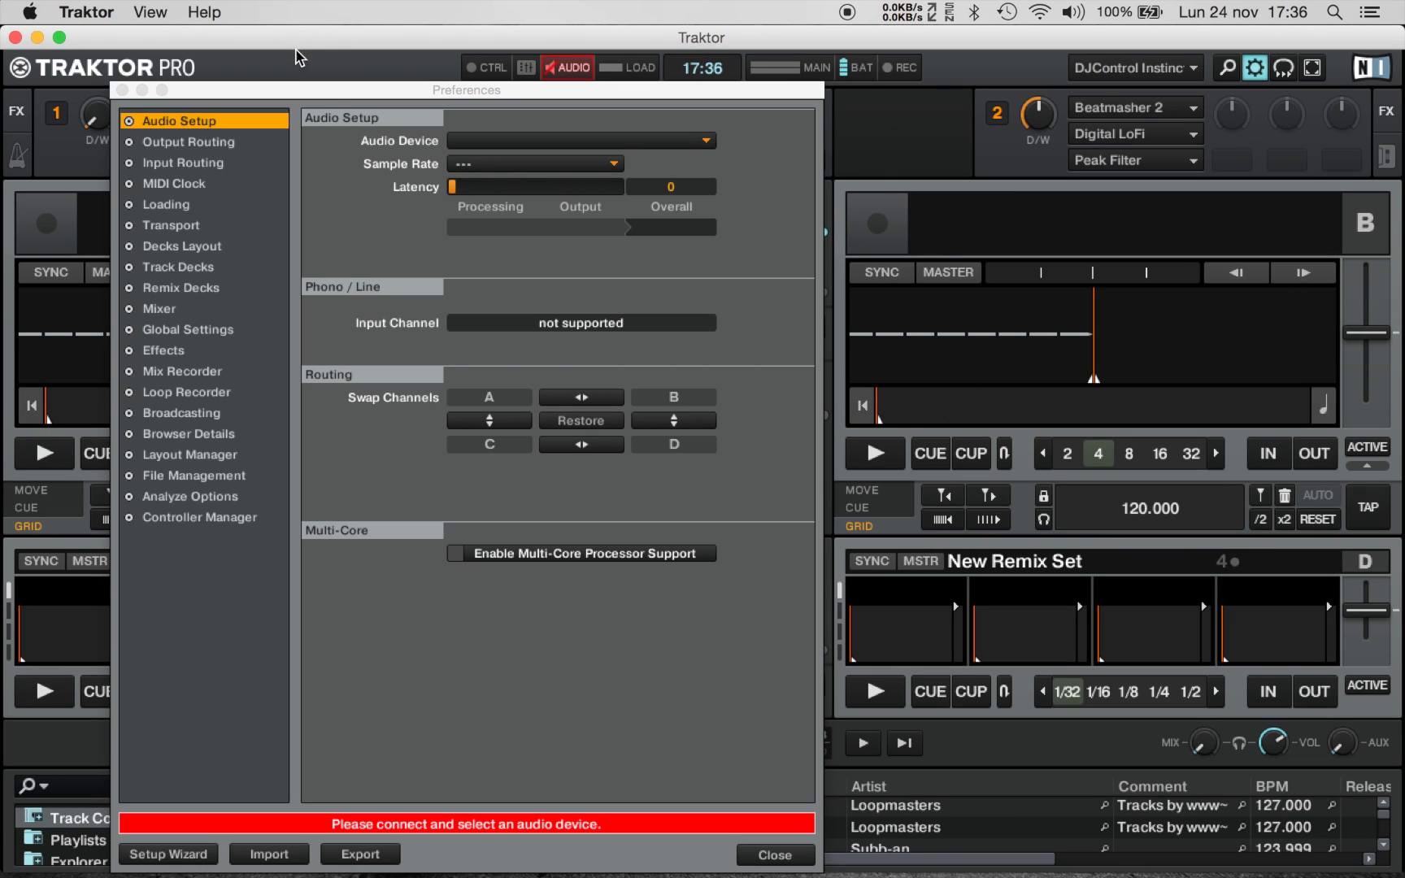
# Step: Set the audio device to Hercules DJControl Instinct at 44100 Hz and show Output Routing
pyautogui.moveTo(1138, 624)
pyautogui.click(505, 140)
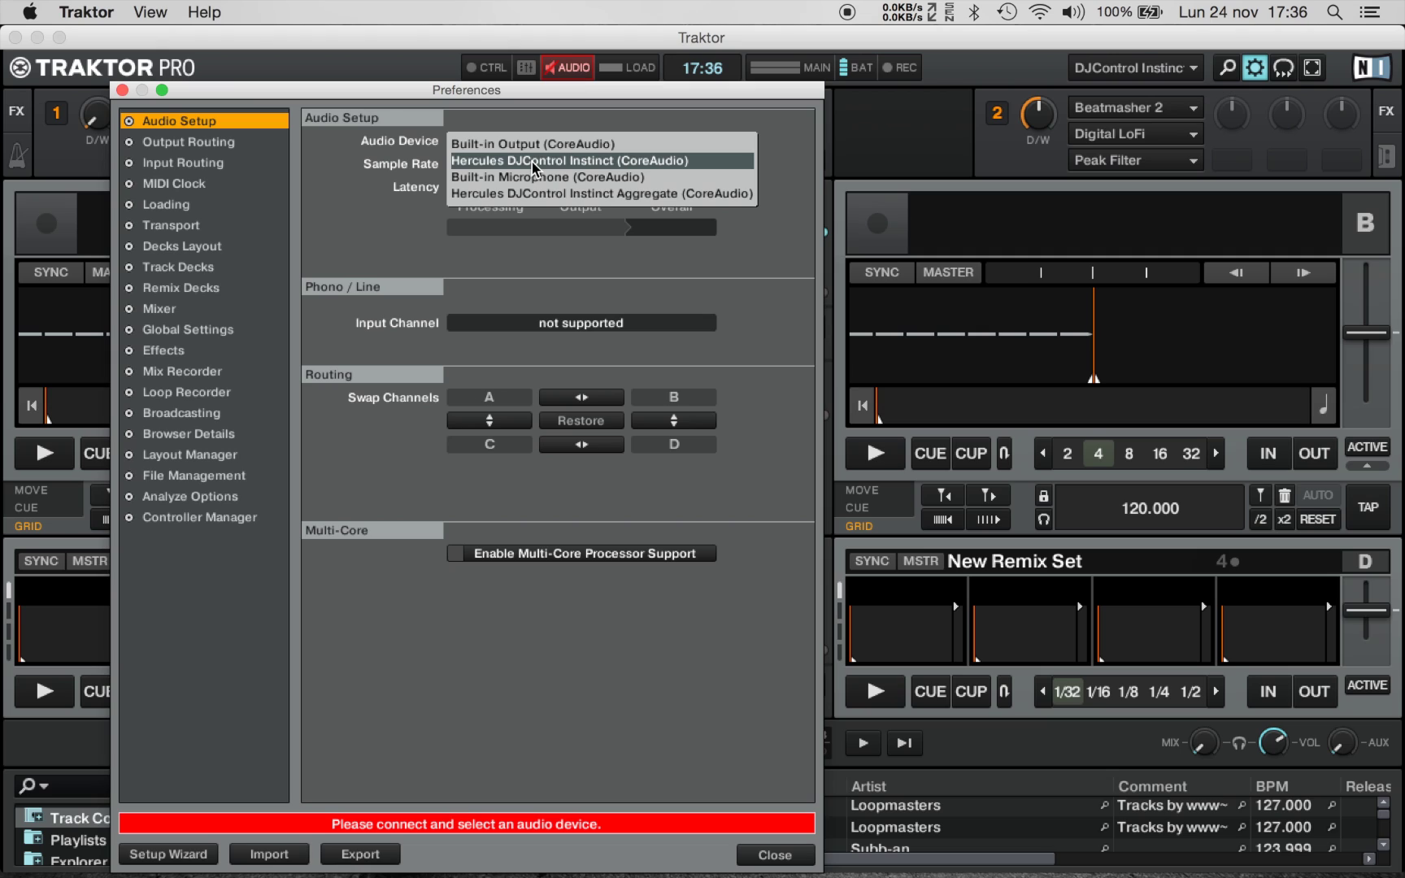
pyautogui.click(618, 161)
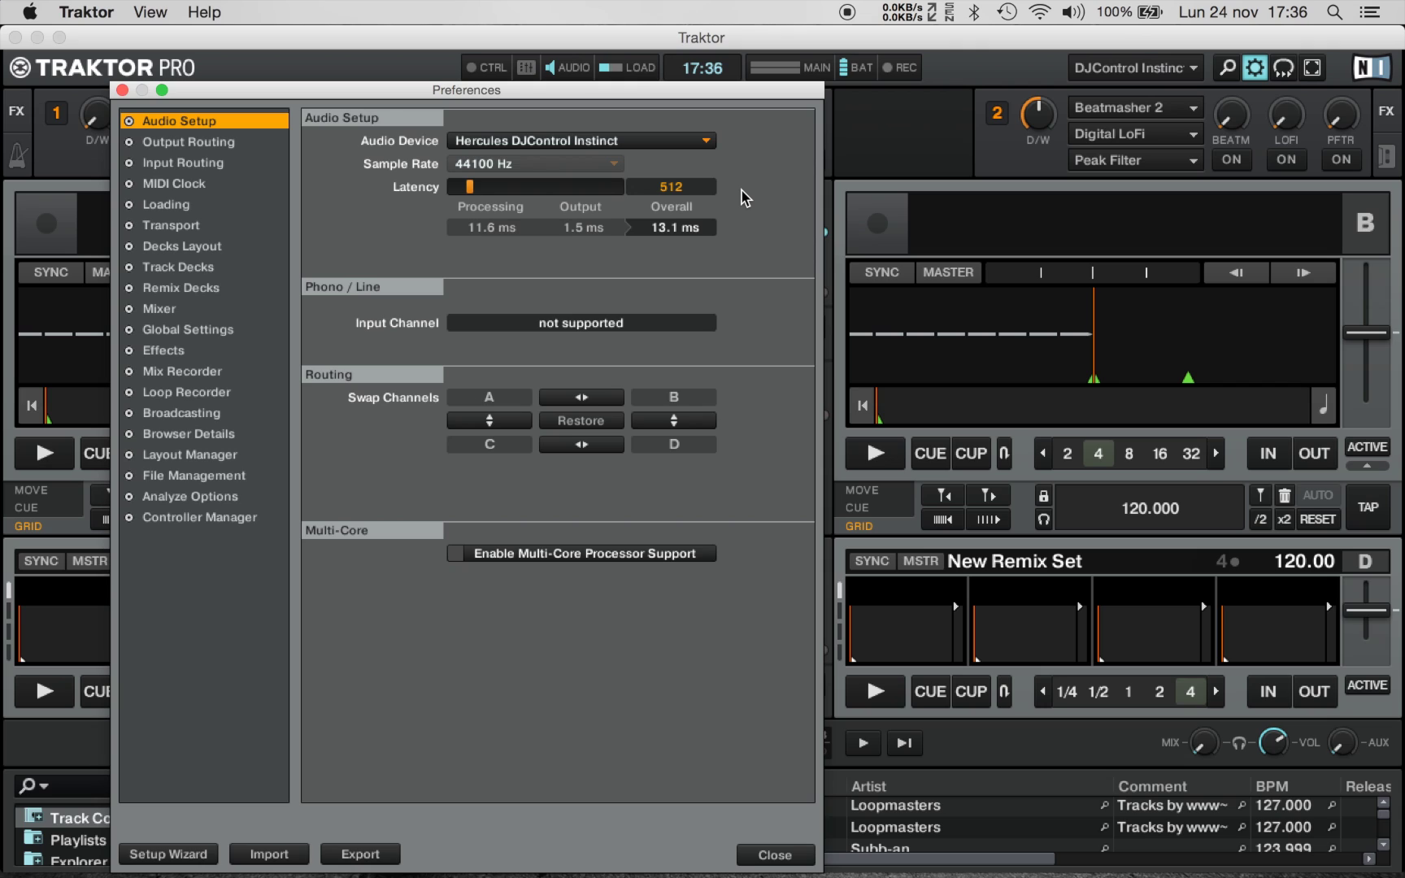
pyautogui.click(190, 146)
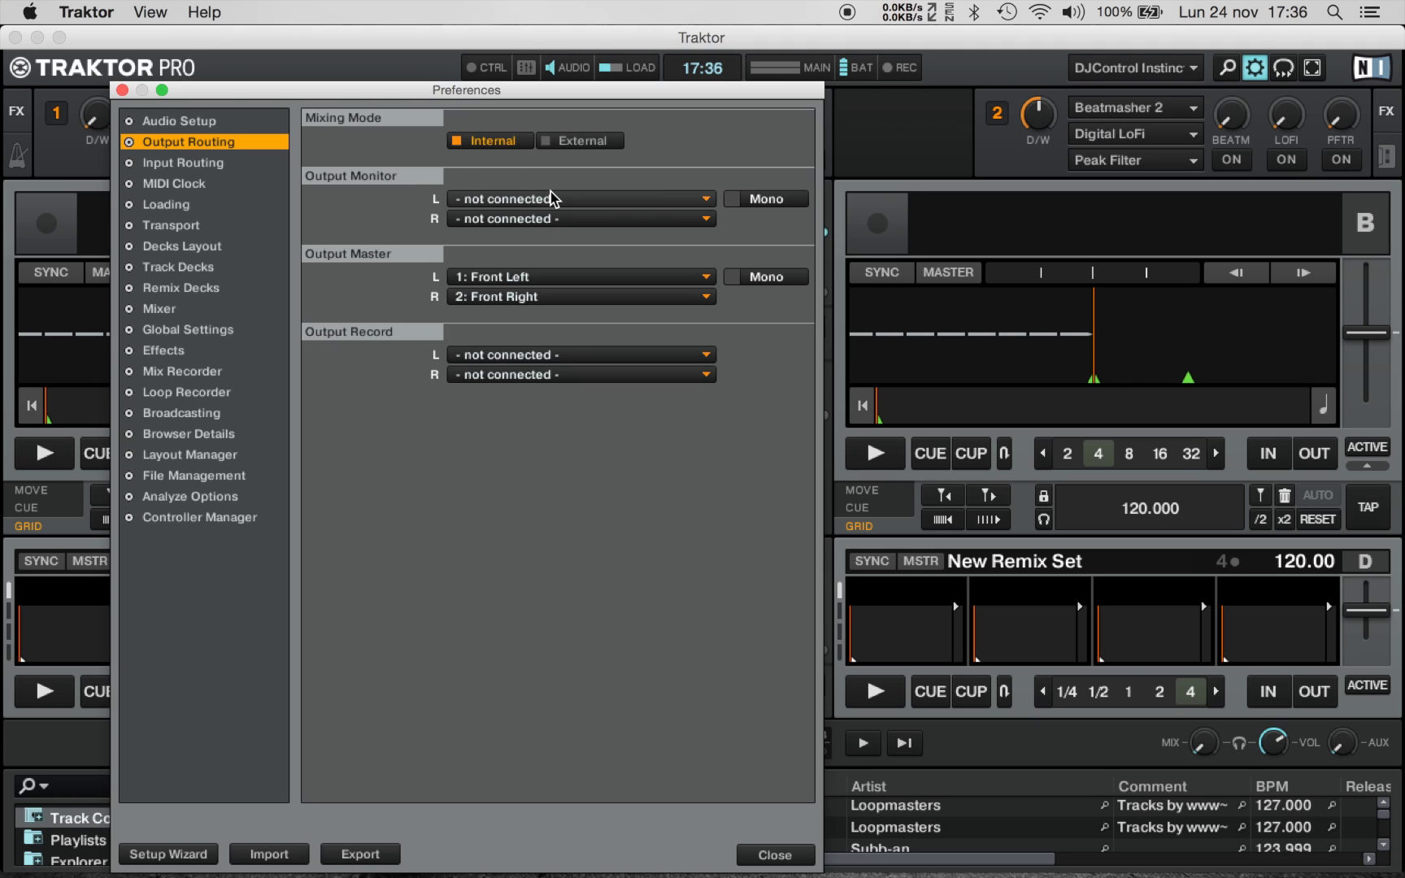
# Step: Route Output Monitor L to 3: Back Left and R to 4: Back Right
pyautogui.click(509, 199)
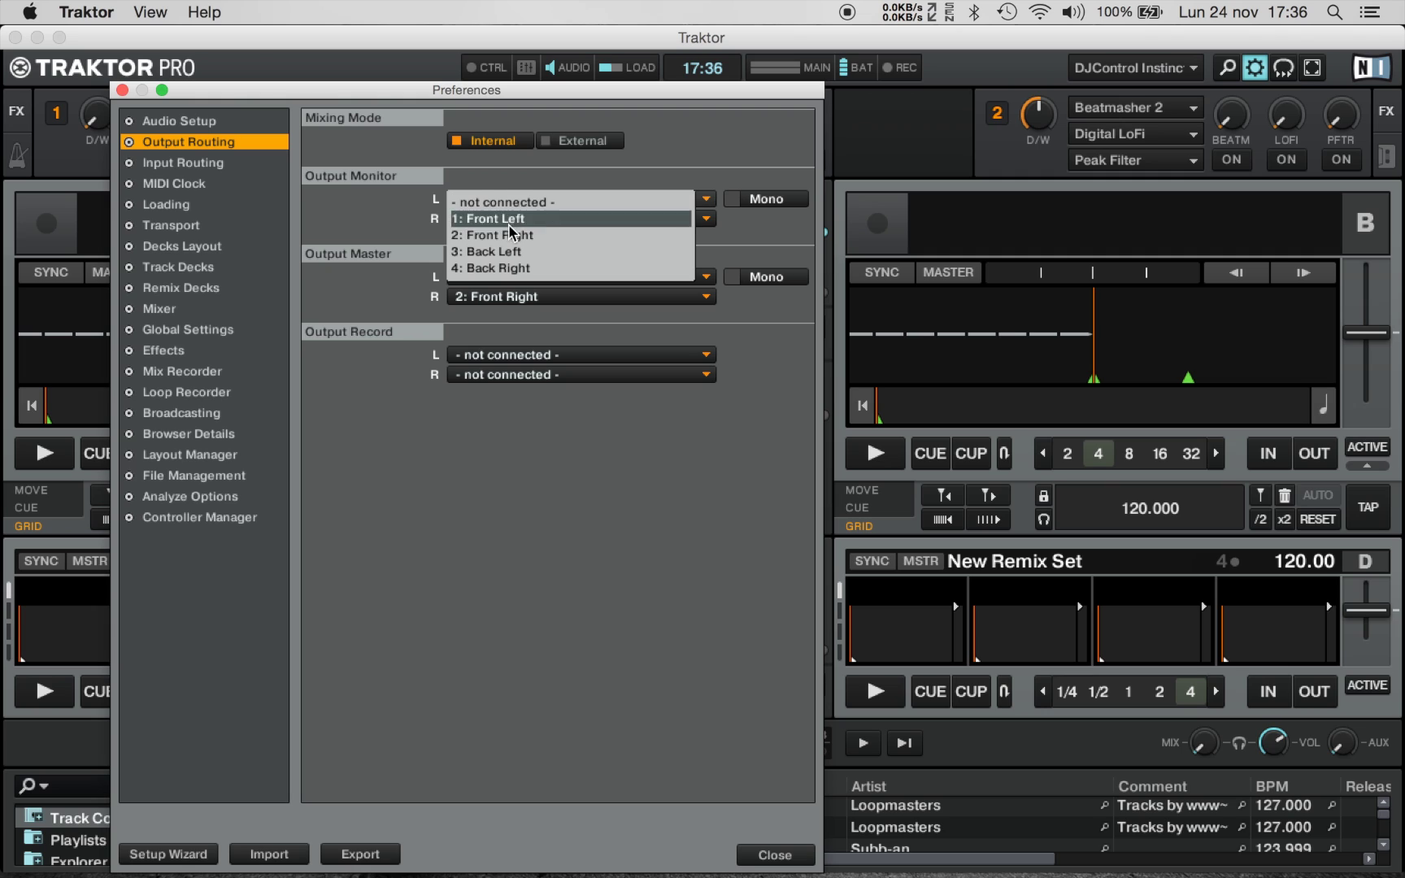
pyautogui.click(504, 252)
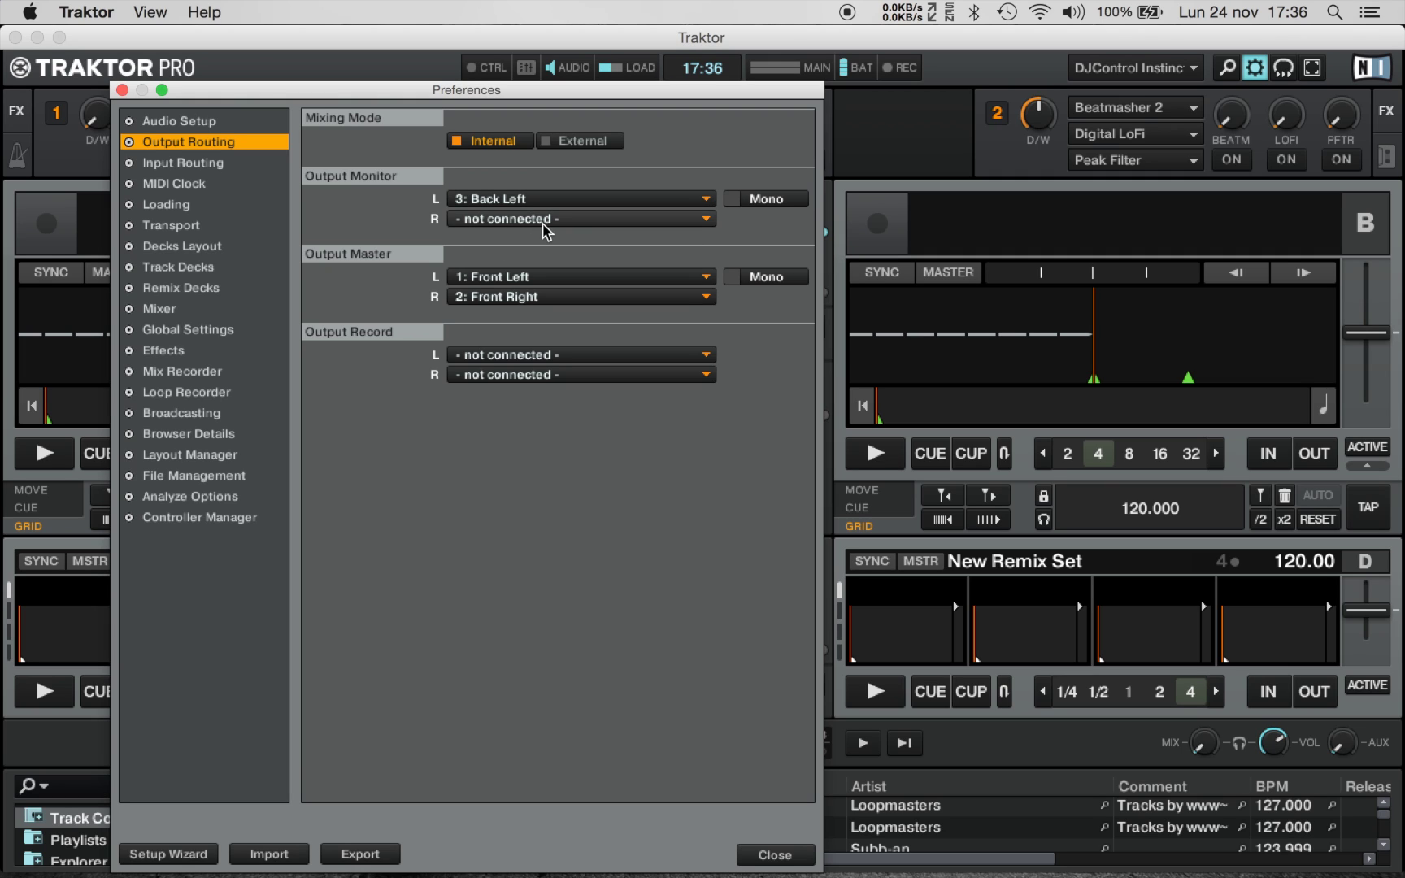
pyautogui.click(512, 218)
pyautogui.click(522, 289)
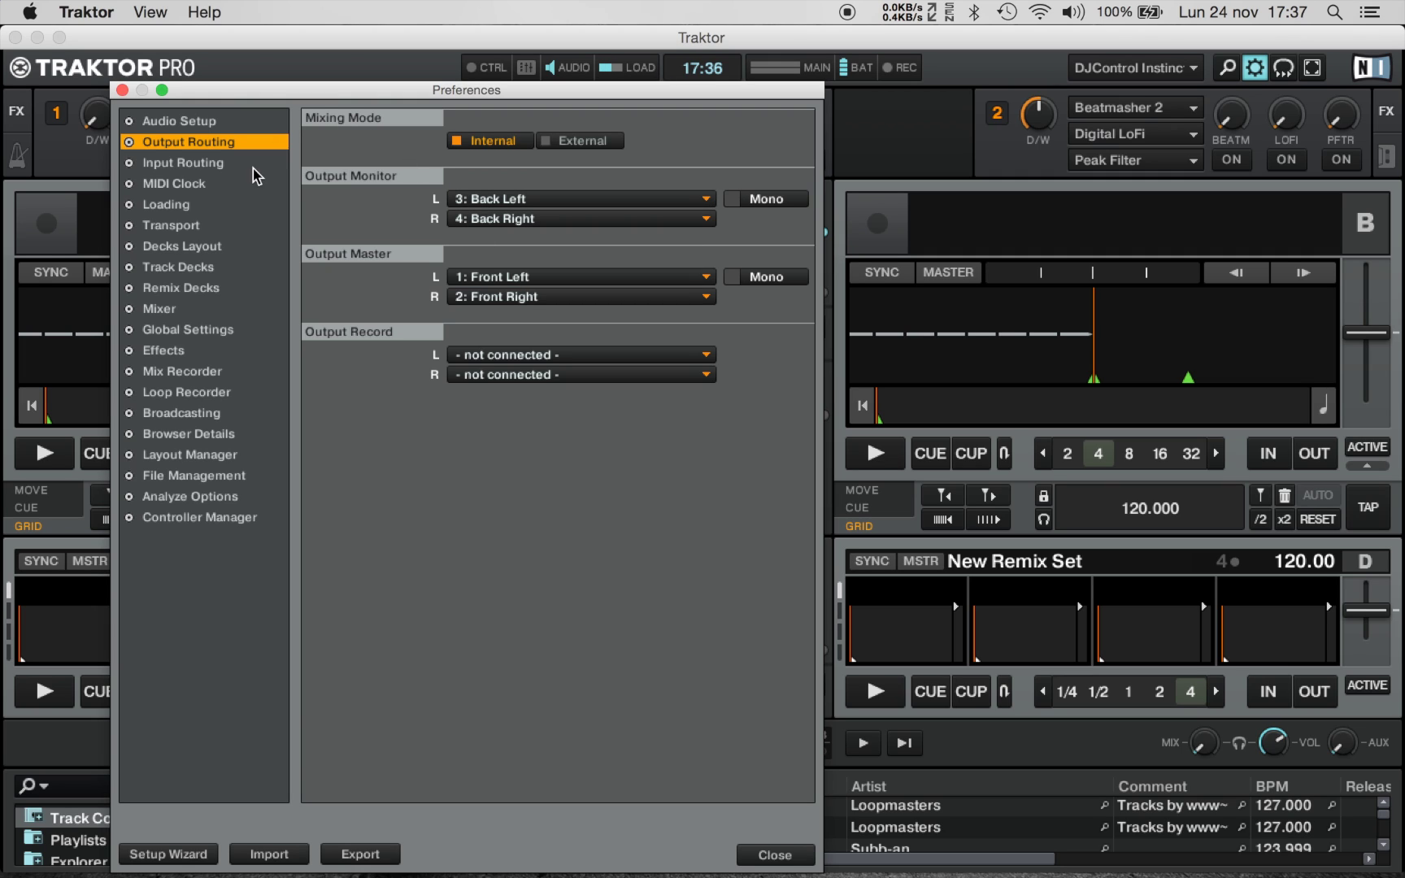
# Step: Select DJControl Instinct - Generic MIDI in Controller Manager and set In-Port to the USB MIDI device
pyautogui.click(173, 518)
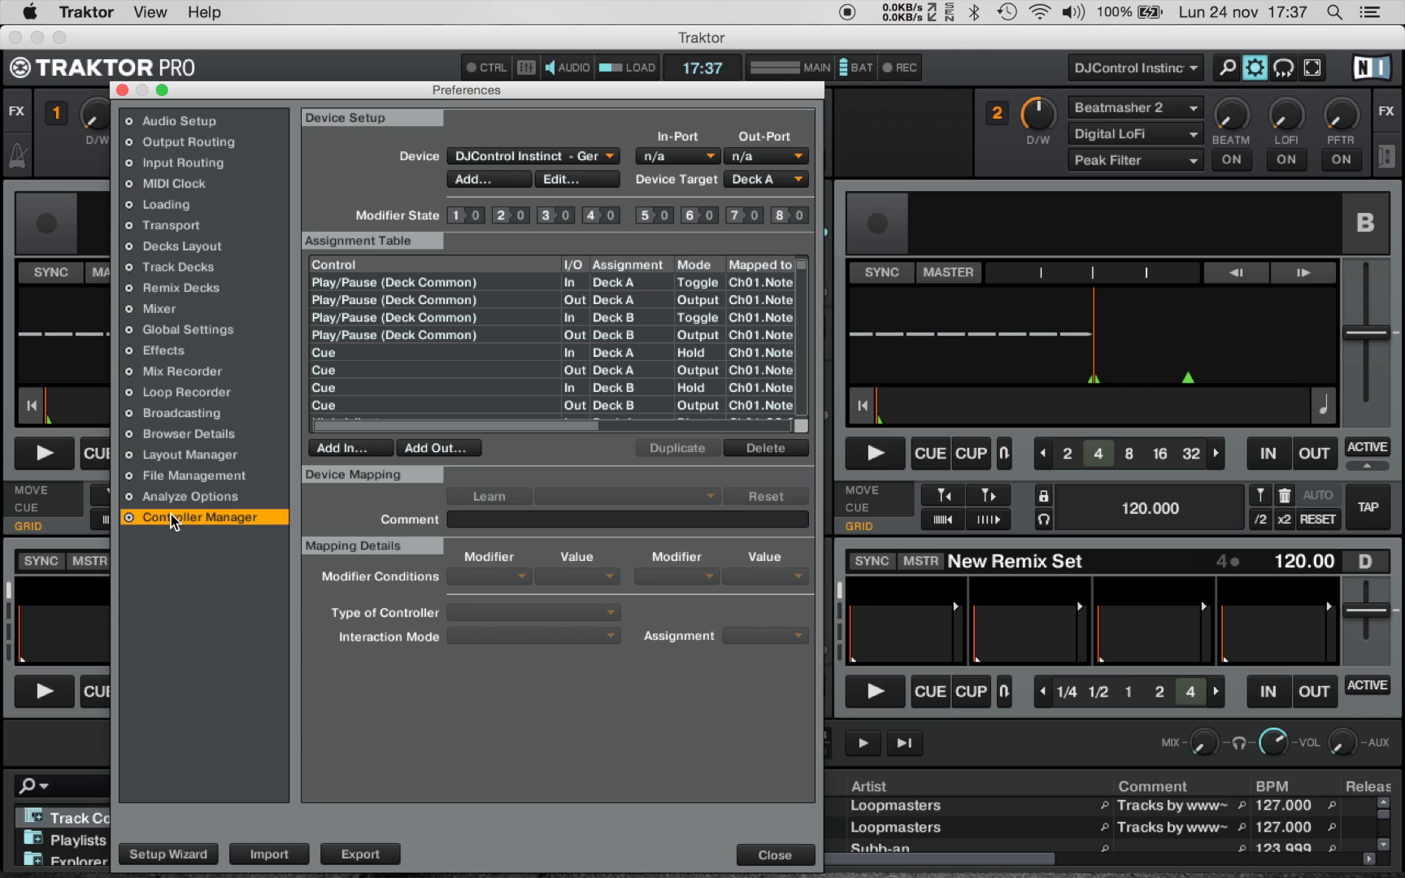
pyautogui.click(575, 163)
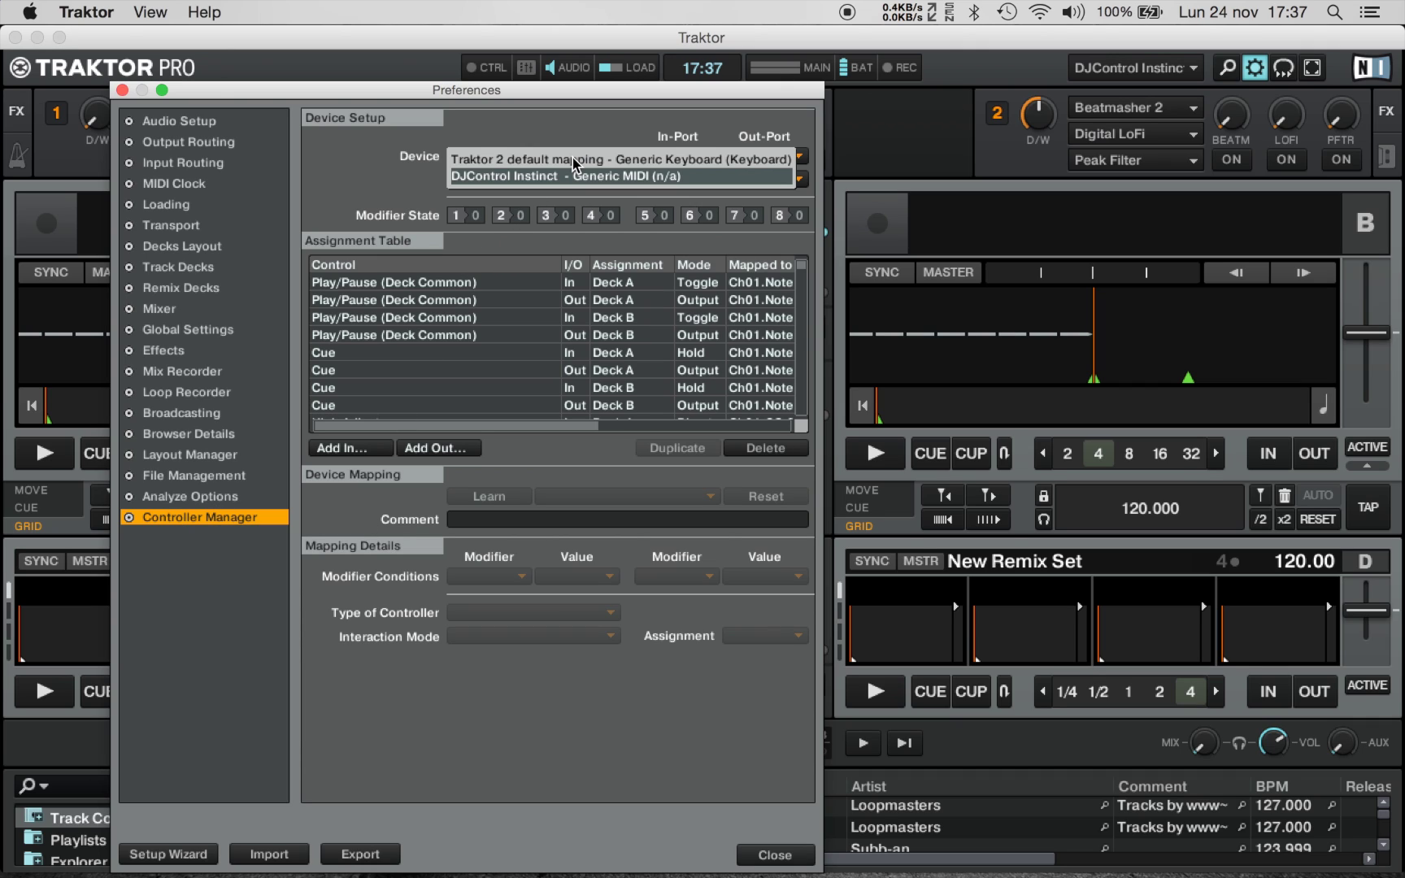
pyautogui.click(493, 180)
pyautogui.click(686, 157)
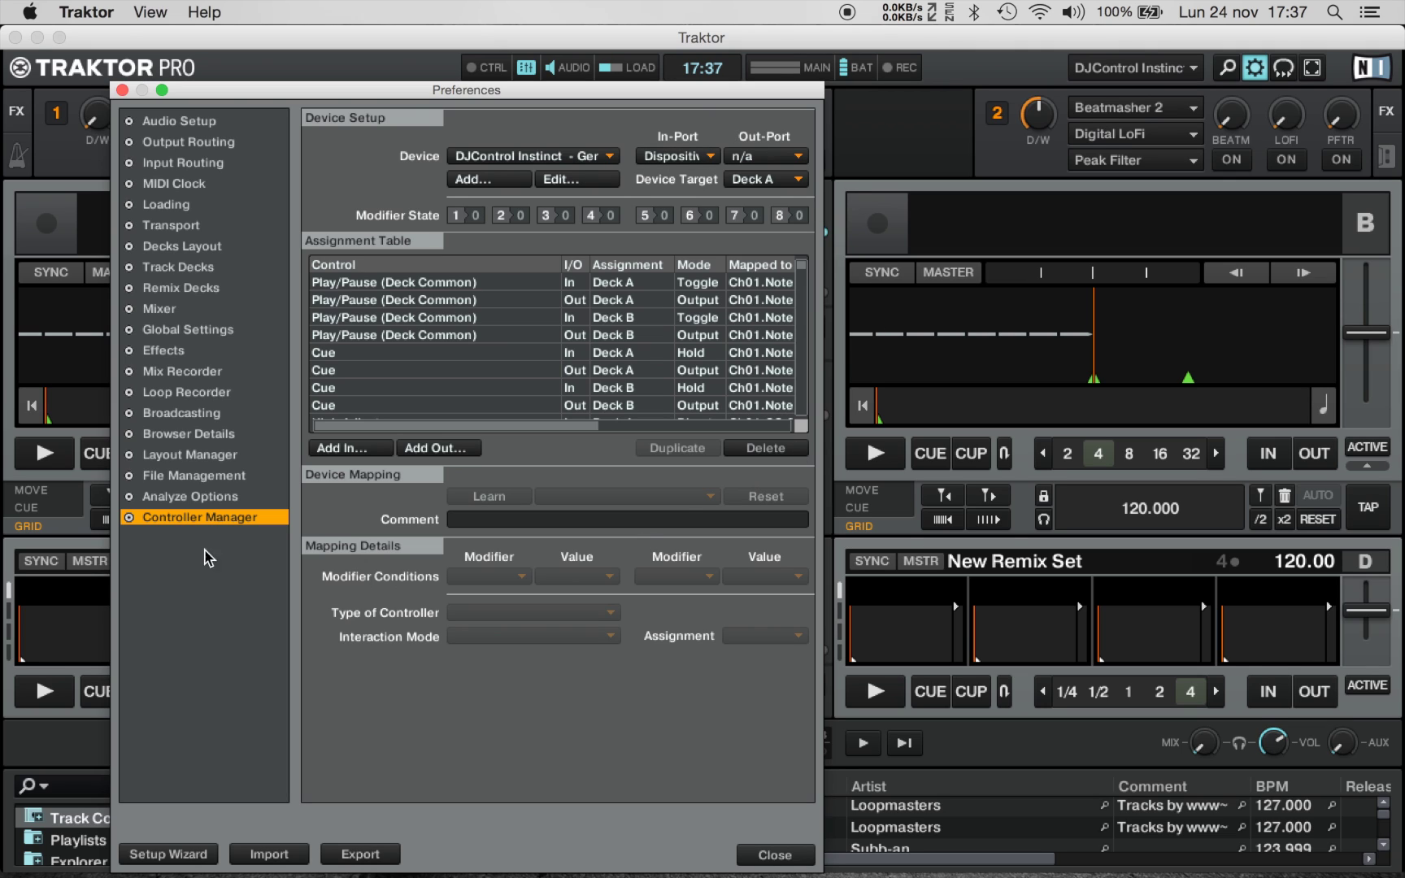
# Step: Close the Preferences window to return to the four-deck layout
pyautogui.click(773, 855)
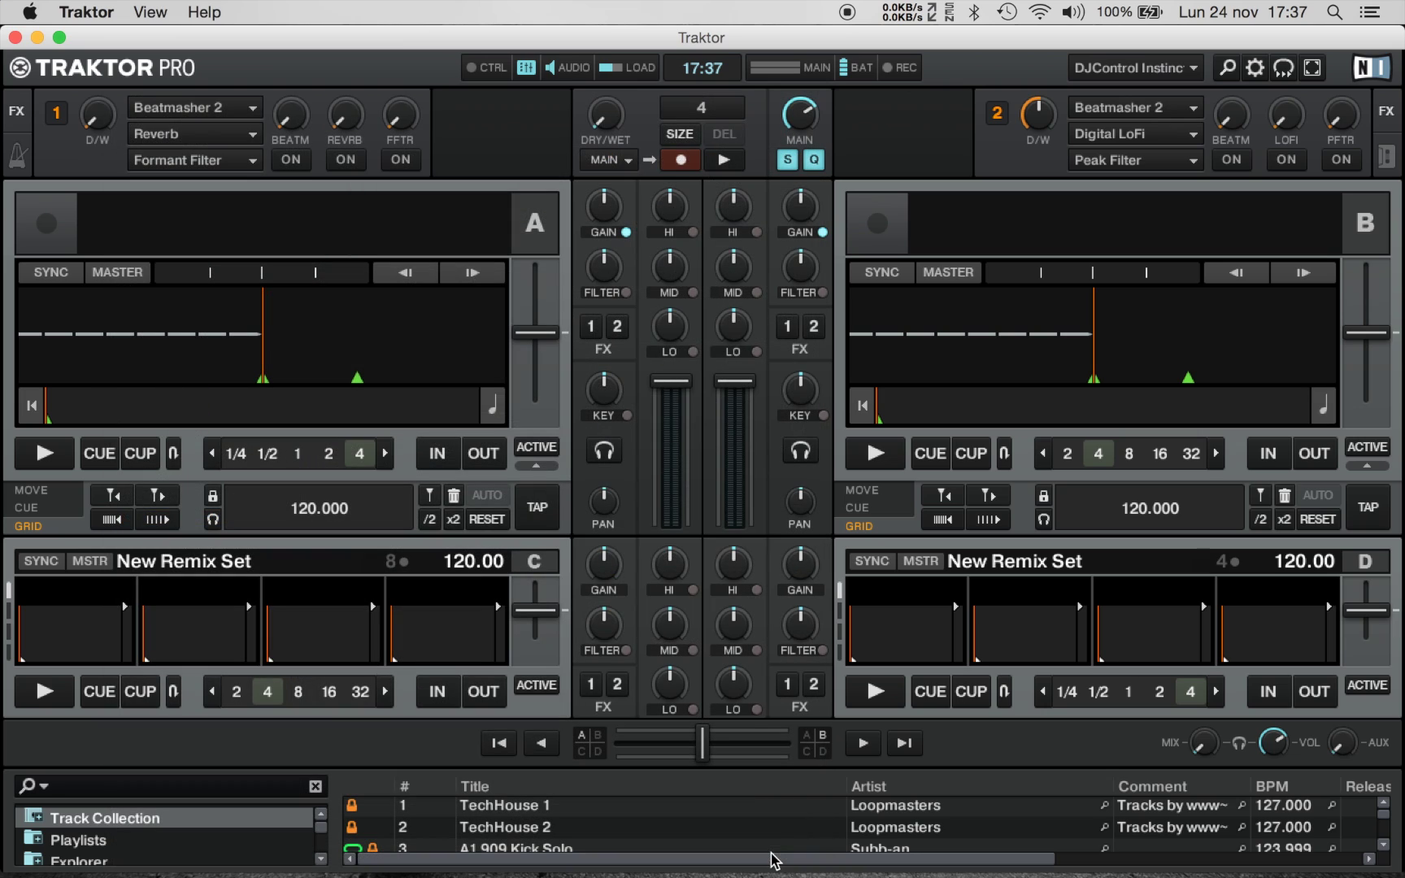